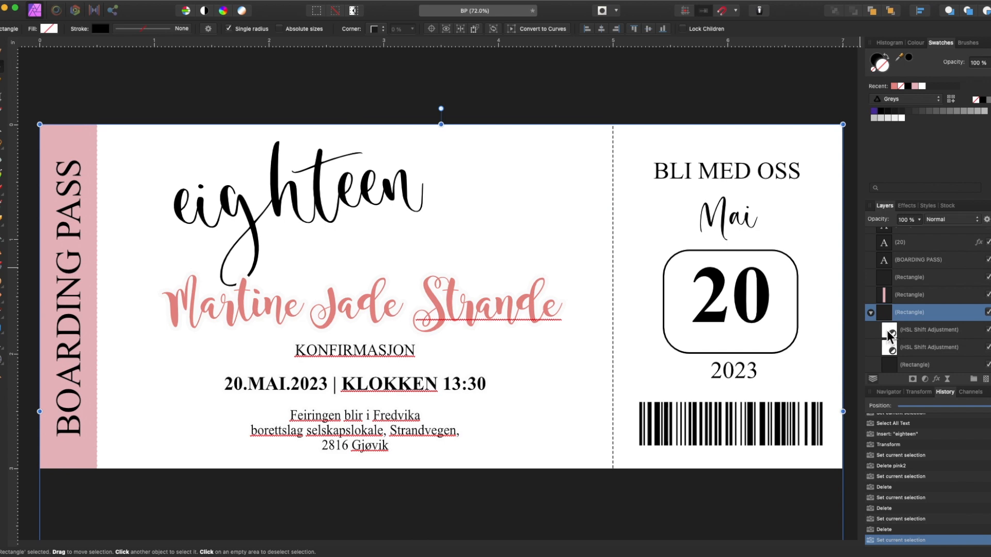
Step: Delete the HSL Shift adjustment layers under the side bar rectangle
shift+click(886, 348)
key(Delete)
click(885, 347)
click(885, 327)
click(884, 312)
click(883, 296)
Step: Fill the side bar with Black and make the BOARDING PASS lettering white
click(886, 327)
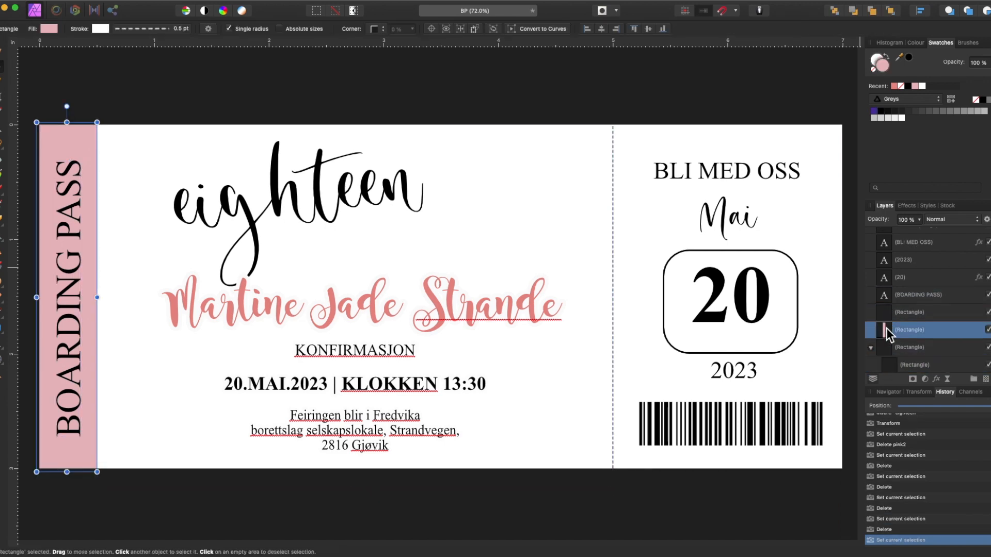
click(882, 111)
click(939, 292)
click(895, 118)
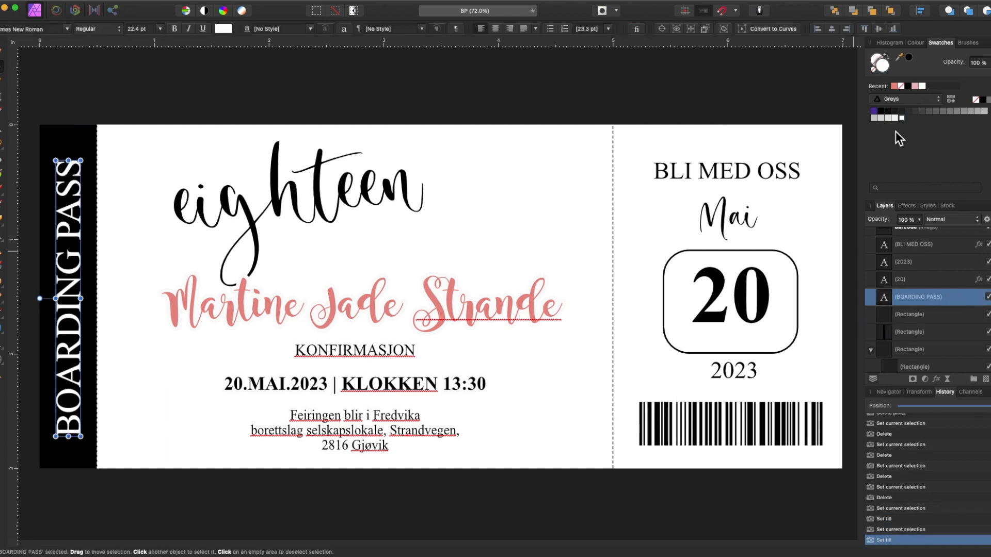
Step: Nudge 'eighteen' right and retype the pink script name as the celebrant's name
drag(358, 200, 392, 199)
click(341, 305)
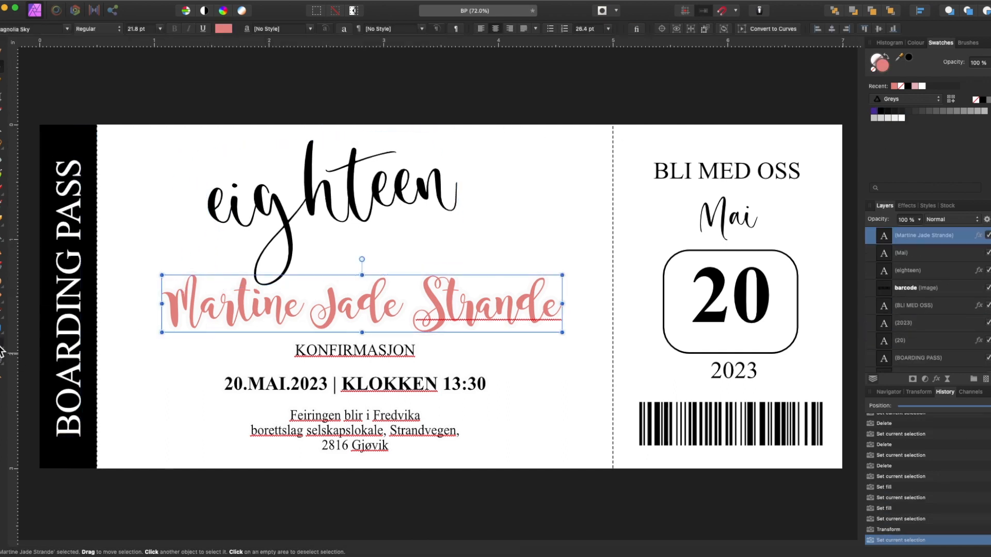
click(1, 343)
key(super+a)
text(Angel)
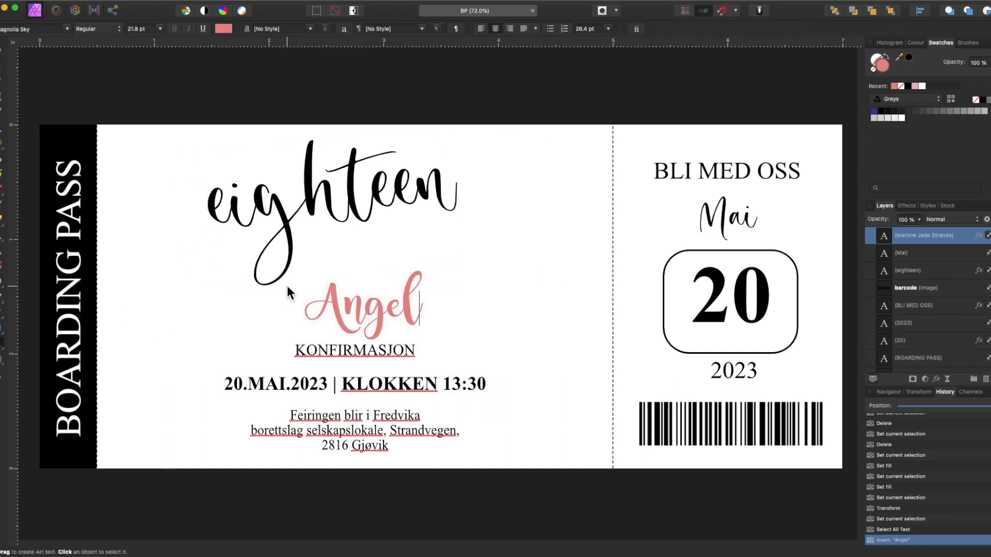
click(388, 353)
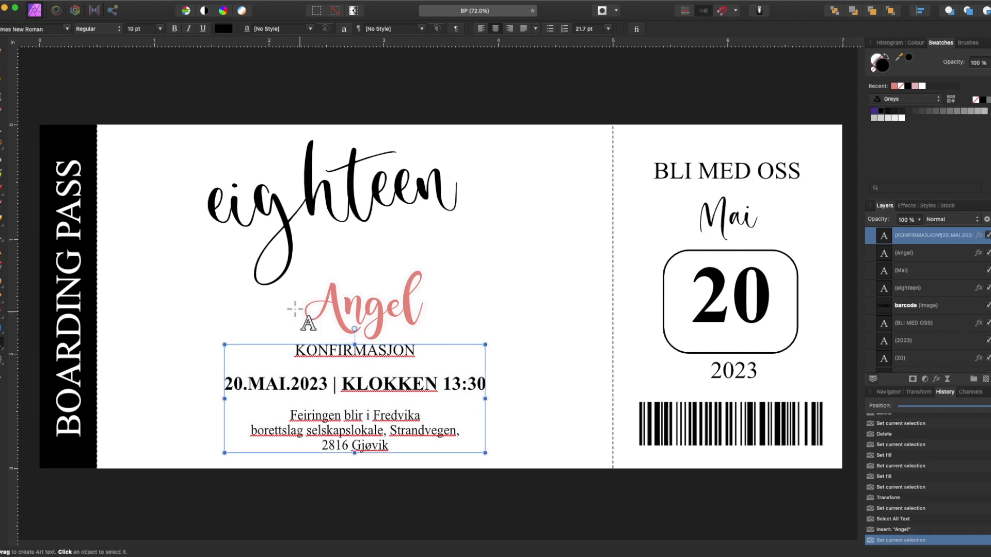
Step: Remove KONFIRMASJON and set the details to AUGUST 4, 2023 | 1:00 IN THE AFTERNOON
triple_click(382, 352)
key(BackSpace)
key(Delete)
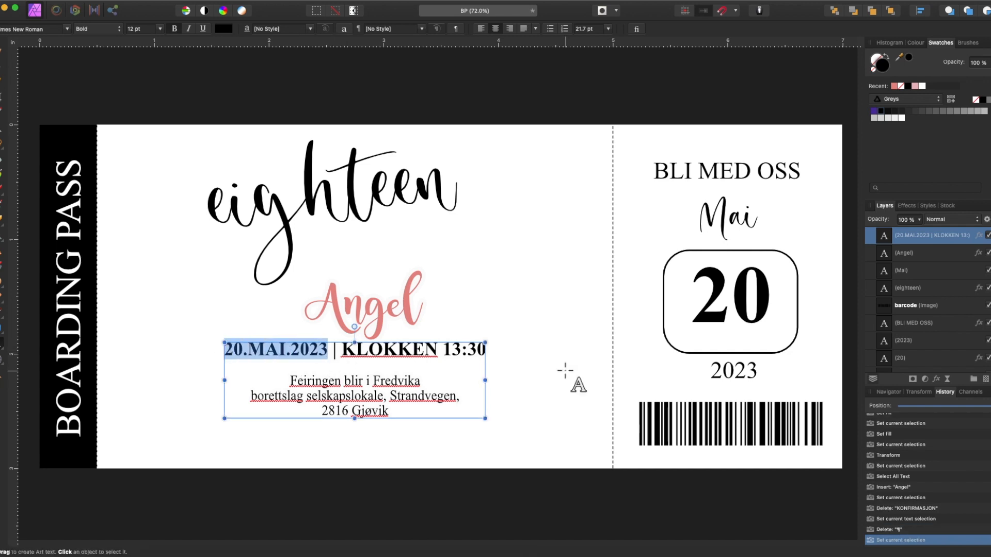
text(augu)
key(BackSpace)
key(BackSpace)
key(BackSpace)
key(BackSpace)
text(AUGUST 4, 2023)
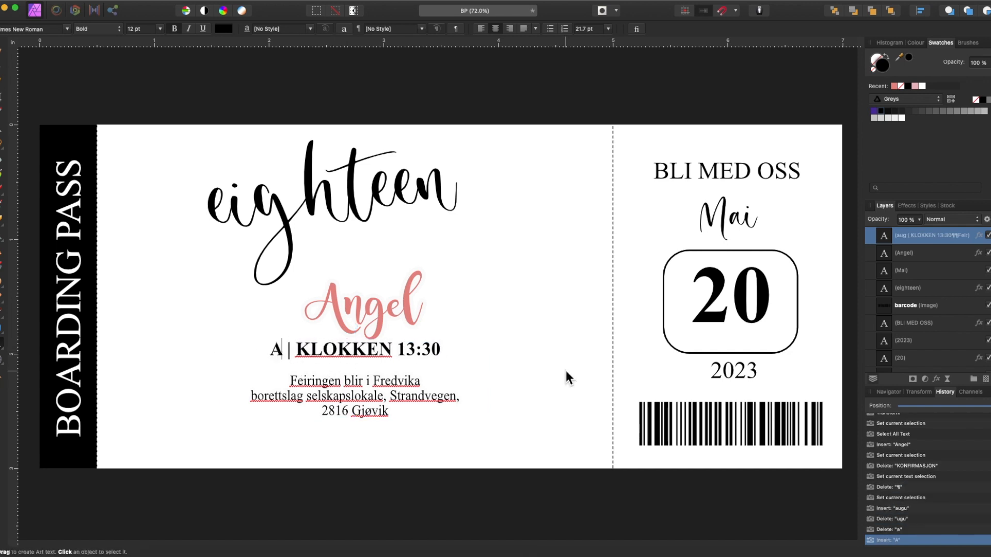
drag(359, 348, 542, 354)
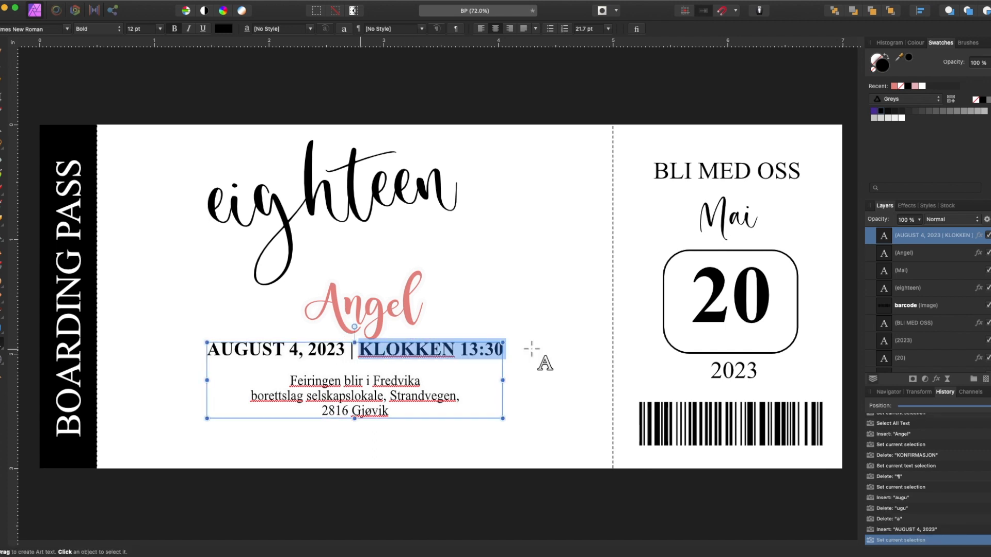
text(1:00 IN THE)
text( AFTERNPP)
key(BackSpace)
key(BackSpace)
text(OON)
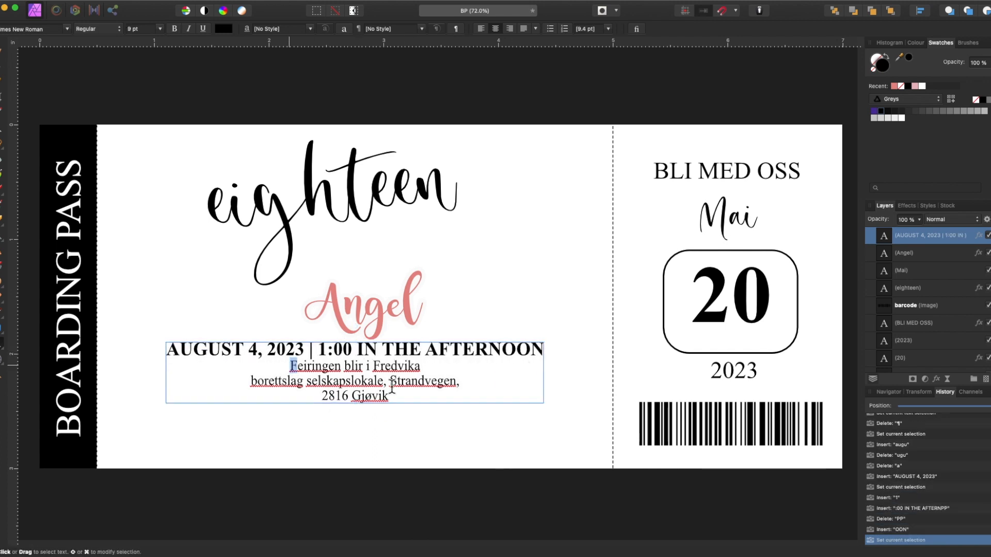
Step: Replace the three old address lines with the new two-line venue address
drag(289, 364, 414, 398)
key(Return)
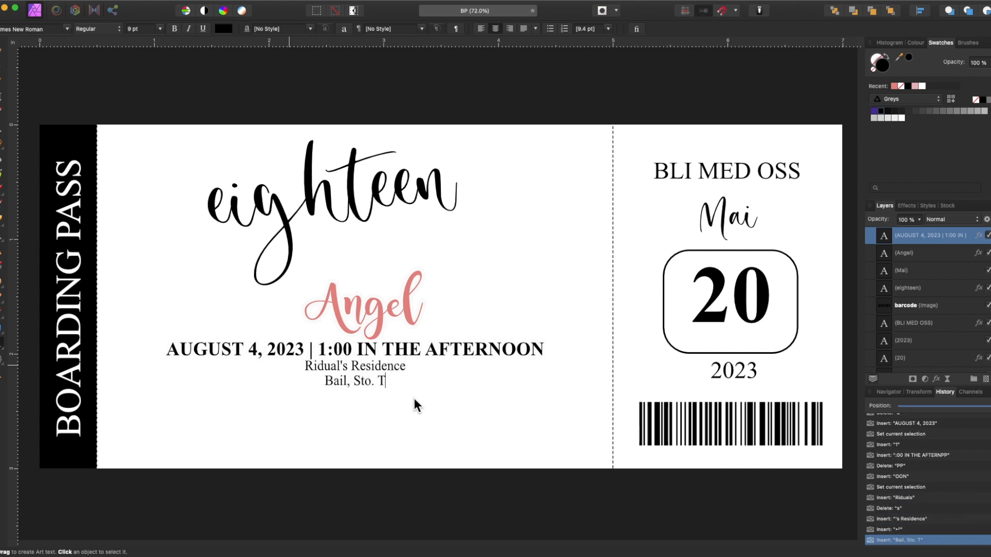
Step: Add a line break after the time line and move the details block lower
click(542, 349)
key(Return)
key(BackSpace)
key(shift+Return)
key(Escape)
drag(396, 389, 389, 403)
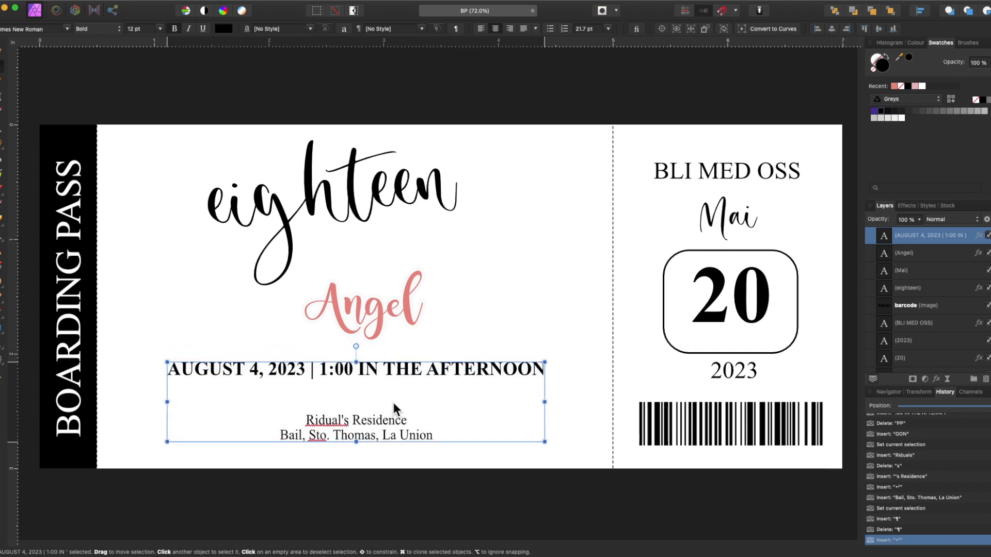
Step: Change the stub's month from Mai to August and move it up-left
click(724, 171)
double_click(732, 224)
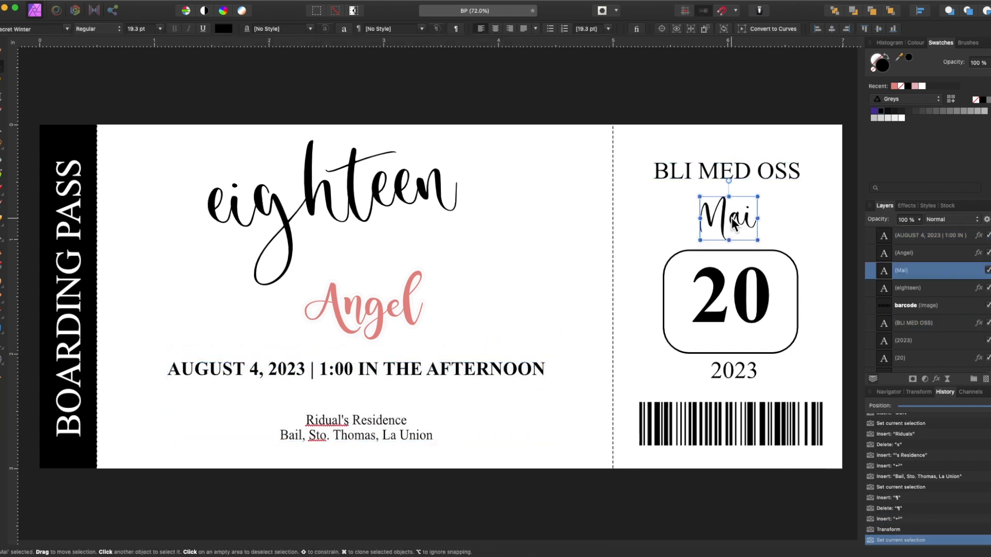
key(super+a)
text(August)
key(Escape)
drag(758, 226, 730, 216)
Step: Change the stub's number 20 to 4 and enlarge it in its box
click(929, 357)
key(t)
key(super+a)
text(4)
click(1, 66)
drag(713, 302, 737, 303)
Step: Delete the BLI MED OSS heading and deselect everything
click(715, 168)
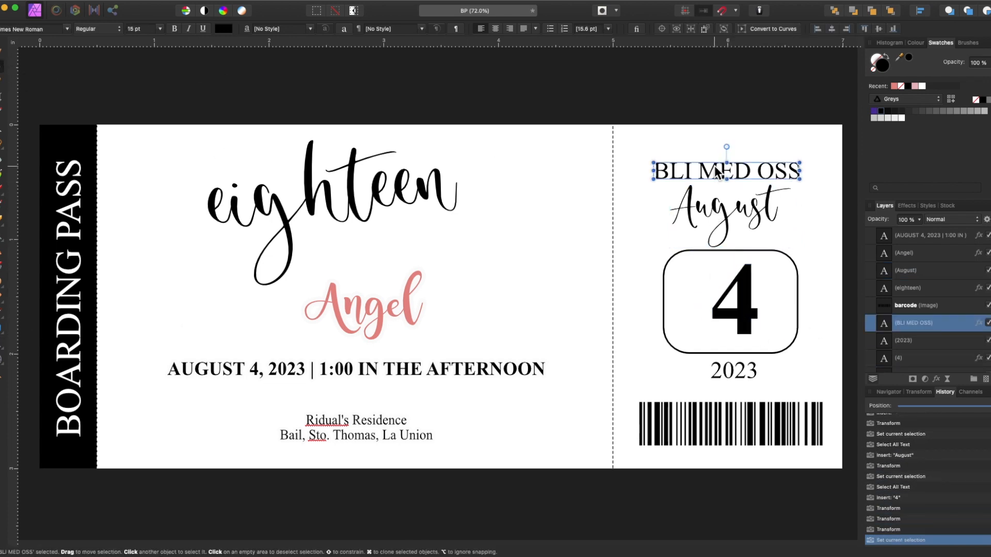
key(Delete)
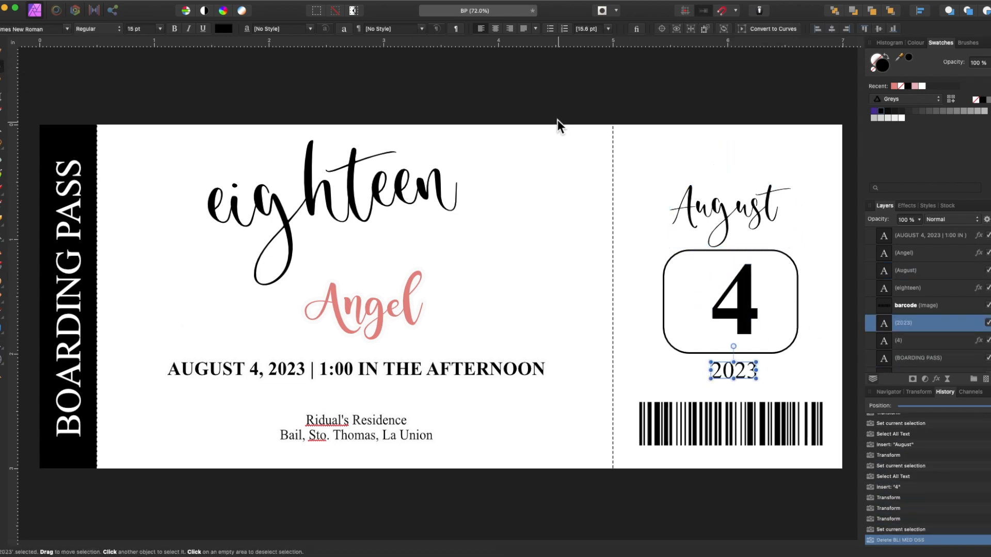
click(556, 117)
key(super+Tab)
click(181, 82)
Step: Place the girl's photo and clip it inside the right stub rectangle
drag(263, 272, 149, 192)
drag(884, 238, 902, 356)
drag(200, 257, 371, 462)
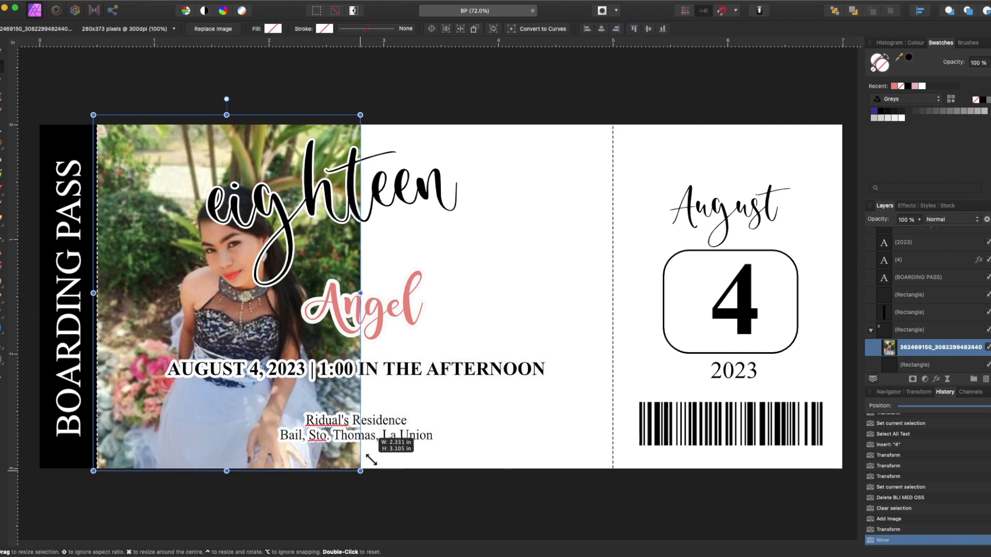
drag(182, 454, 663, 461)
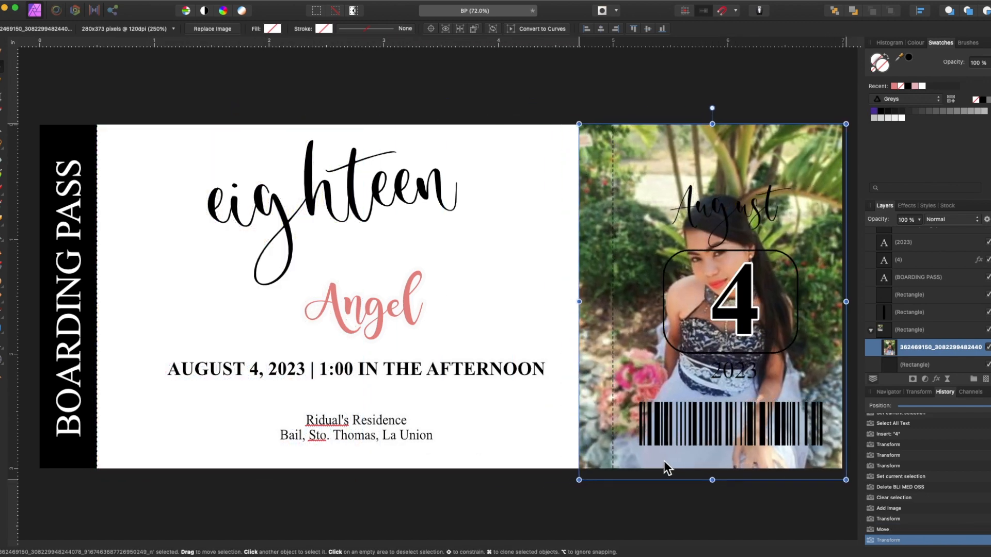
scroll(653, 467, right, 5)
mouse_move(449, 467)
mouse_down()
mouse_move(467, 456)
mouse_move(463, 464)
mouse_up()
click(896, 366)
click(885, 297)
drag(897, 352, 901, 306)
Step: Add the world map image to the left panel, enlarge it, and lower its layer
click(605, 193)
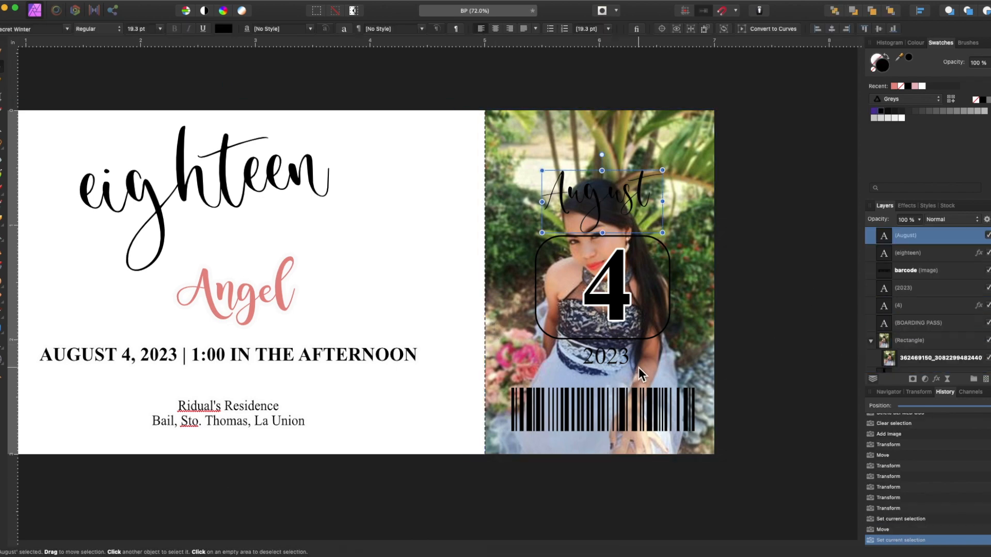
scroll(605, 193, left, 5)
key(super+Tab)
drag(177, 140, 160, 296)
drag(57, 249, 164, 176)
drag(448, 317, 556, 376)
drag(894, 236, 884, 309)
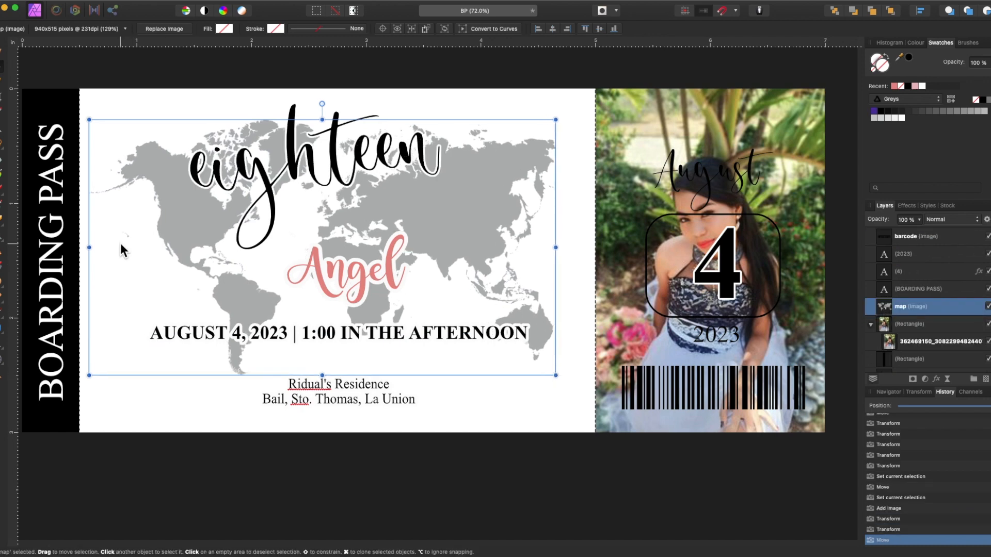
Step: Put the map behind the text and add a shrunken heart airplane graphic at right
mouse_move(556, 375)
mouse_down()
mouse_move(594, 395)
mouse_move(541, 381)
mouse_up()
key(super+Tab)
drag(178, 123, 367, 355)
drag(482, 403, 612, 409)
drag(305, 508, 459, 420)
Step: Enlarge 'eighteen' and make the name large and black at top left above it
click(269, 183)
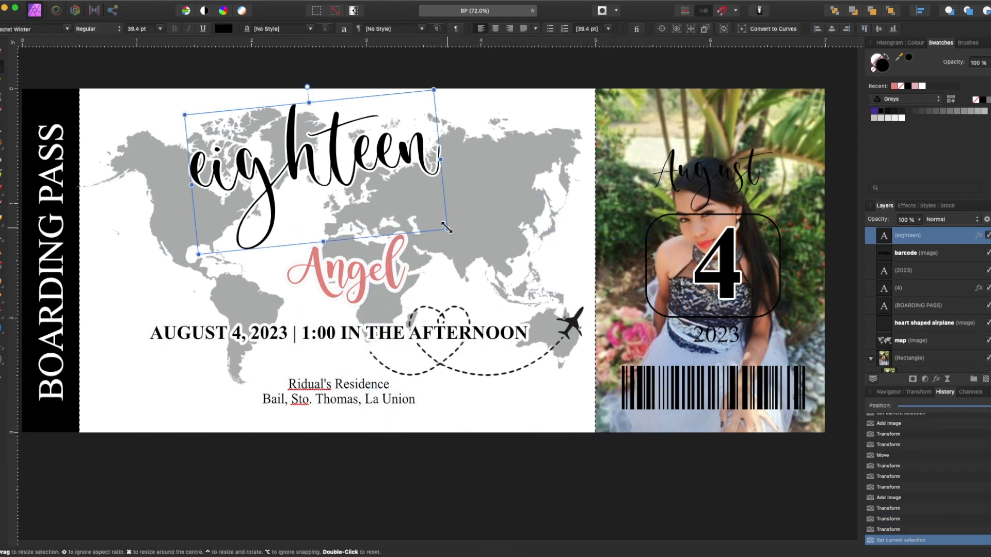
drag(447, 228, 520, 268)
drag(391, 173, 379, 175)
drag(327, 287, 136, 286)
drag(215, 304, 257, 333)
click(882, 112)
drag(193, 286, 213, 153)
drag(307, 173, 392, 226)
drag(222, 152, 208, 152)
drag(260, 198, 293, 217)
drag(217, 166, 214, 163)
click(395, 225)
Step: Give the name a white outline layer effect
click(196, 180)
click(935, 379)
click(400, 112)
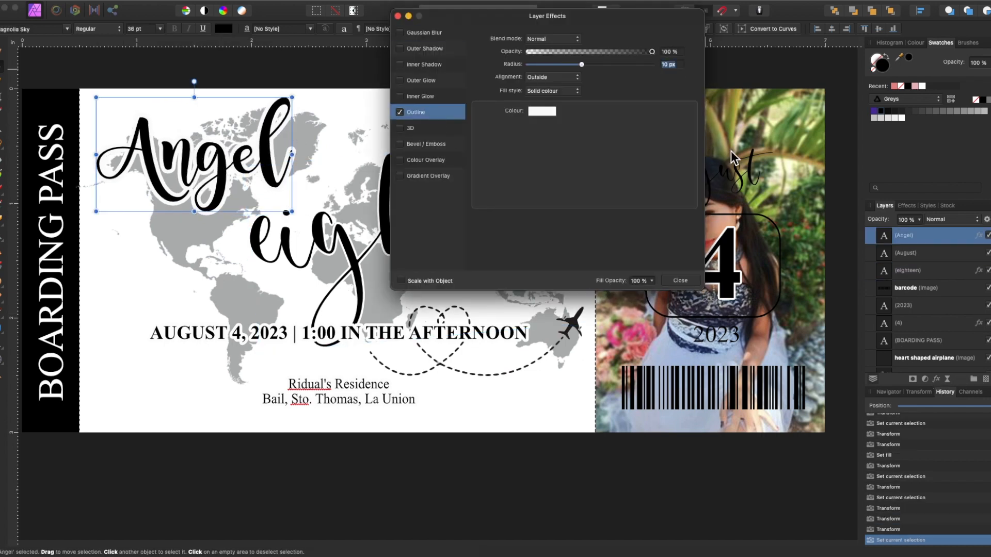
click(413, 226)
Step: Set 'eighteen' to 40 pt and shift it slightly right and up
click(155, 164)
click(394, 224)
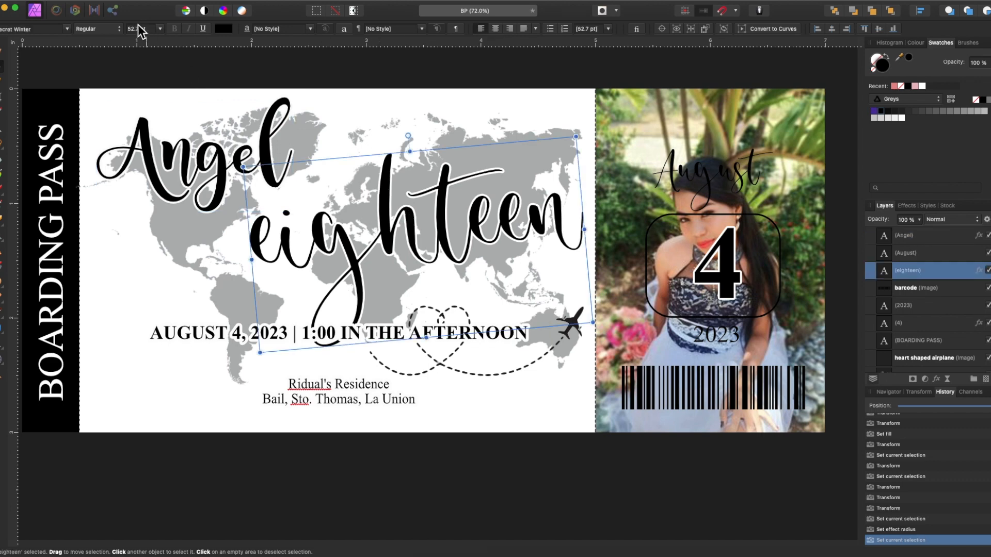
click(139, 29)
text(40)
key(Return)
click(175, 165)
click(404, 230)
drag(403, 226, 407, 216)
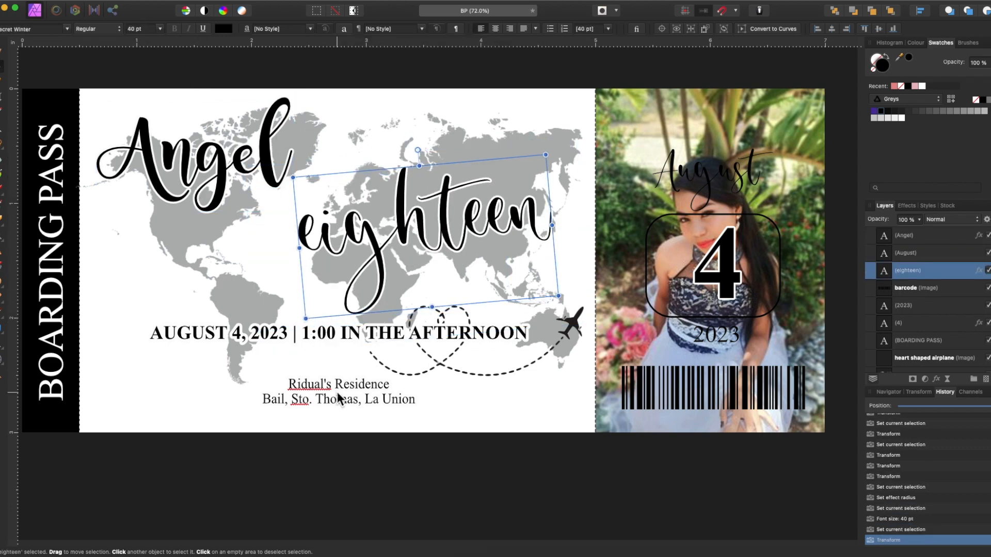
Step: Make a black copy of BOARDING PASS, rotated horizontal and placed on the map
click(338, 399)
drag(49, 369, 126, 384)
click(908, 58)
right_click(122, 317)
mouse_move(155, 482)
click(242, 493)
drag(77, 281, 224, 287)
Step: Retype the copy as IS TURNING under the name and shift 'eighteen' right and down
key(t)
key(ctrl+a)
text(IS TURNING)
drag(332, 297, 365, 210)
click(432, 229)
drag(433, 229, 453, 239)
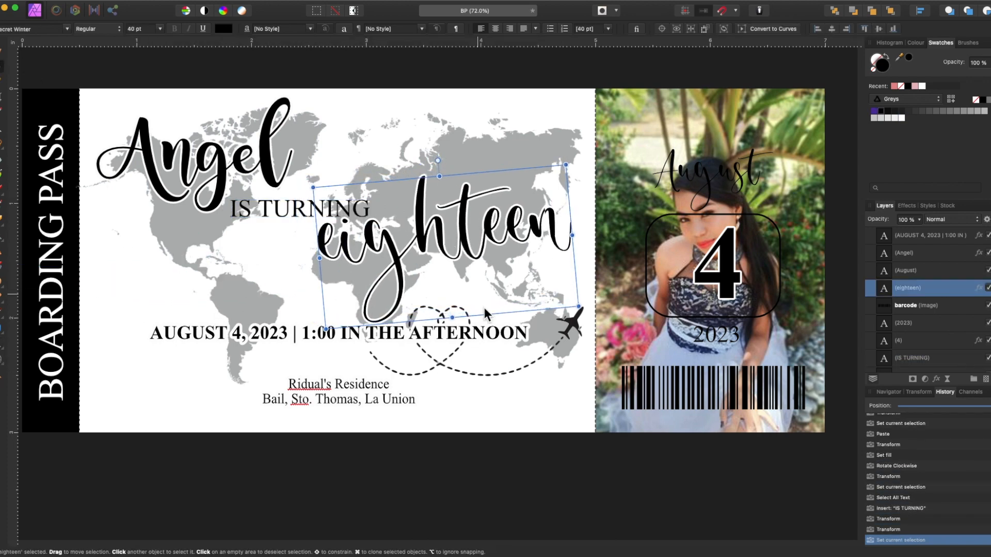
click(520, 349)
Step: Raise the heart airplane and shift the date-and-address details block slightly down
drag(534, 357, 519, 168)
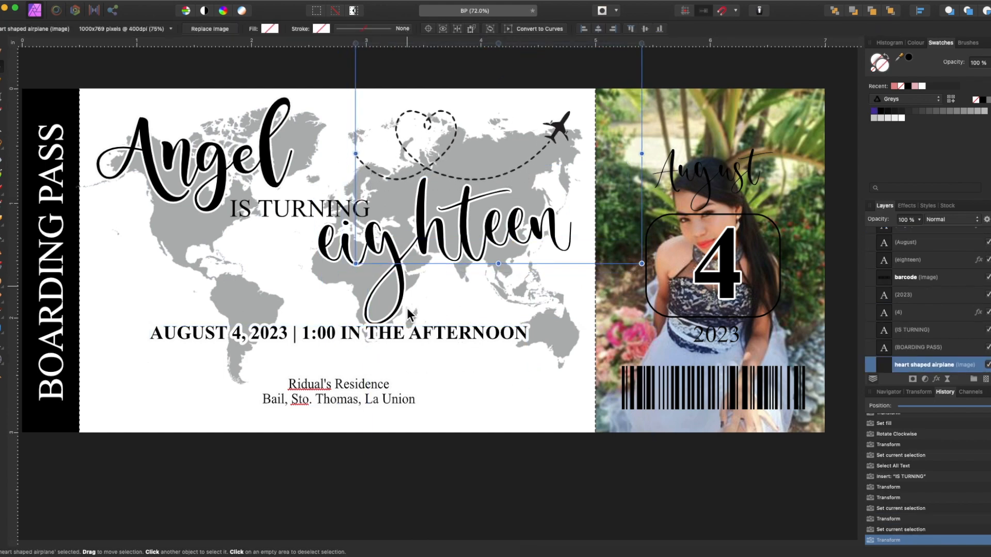
click(380, 387)
drag(380, 388, 377, 393)
Step: Tidy the blank lines in the details text, then lower the details block and eighteen
double_click(338, 380)
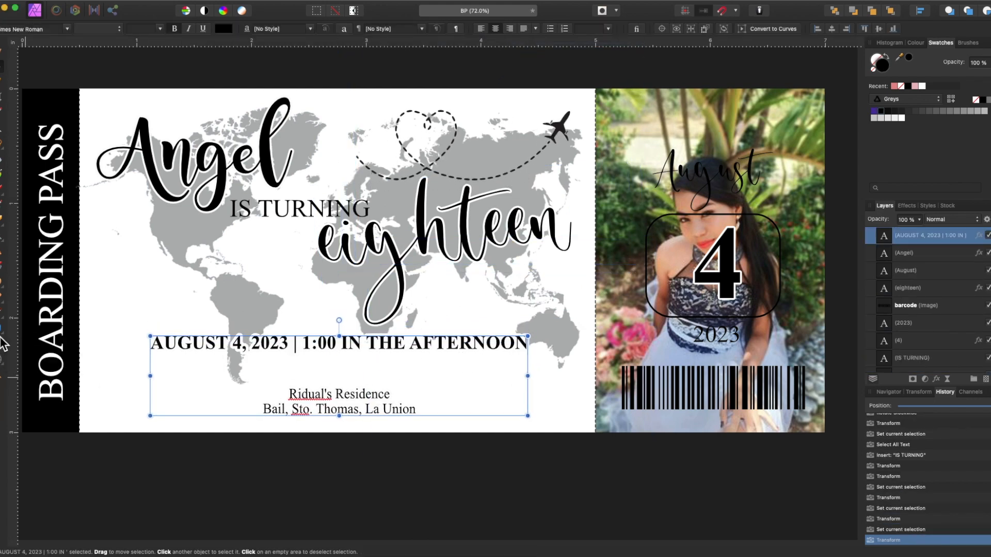
click(2, 342)
click(325, 377)
key(BackSpace)
key(BackSpace)
click(290, 360)
key(Return)
click(2, 67)
drag(336, 372, 338, 388)
drag(397, 277, 401, 298)
Step: Give IS TURNING a white outline with radius 3 and resize it to 13 pt
click(919, 357)
click(935, 378)
click(445, 112)
click(537, 111)
click(529, 153)
click(669, 64)
text(3)
click(397, 16)
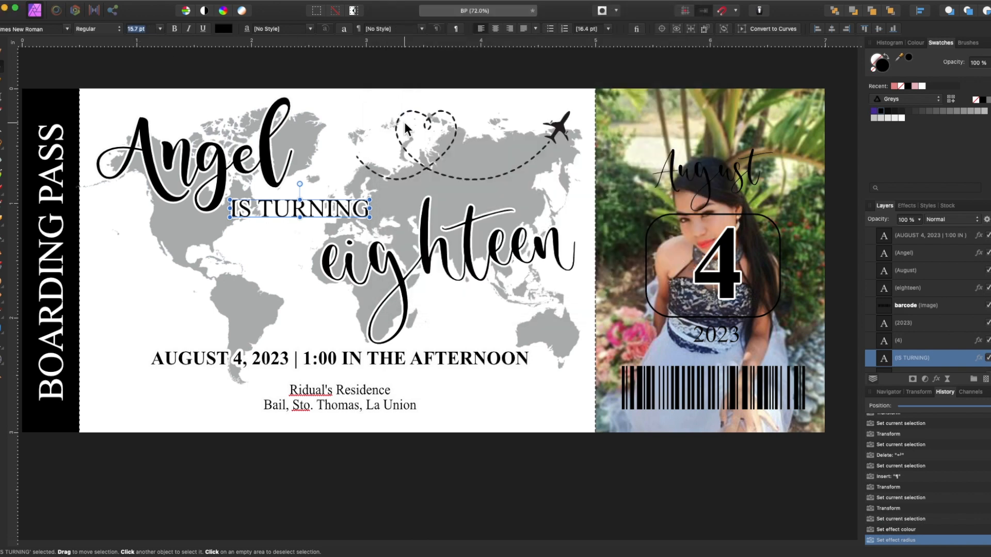
text(13)
key(Return)
Step: Nudge IS TURNING, then enlarge the heart airplane and move it up and left
drag(331, 215, 333, 217)
click(386, 179)
drag(356, 263, 334, 281)
drag(461, 241, 459, 238)
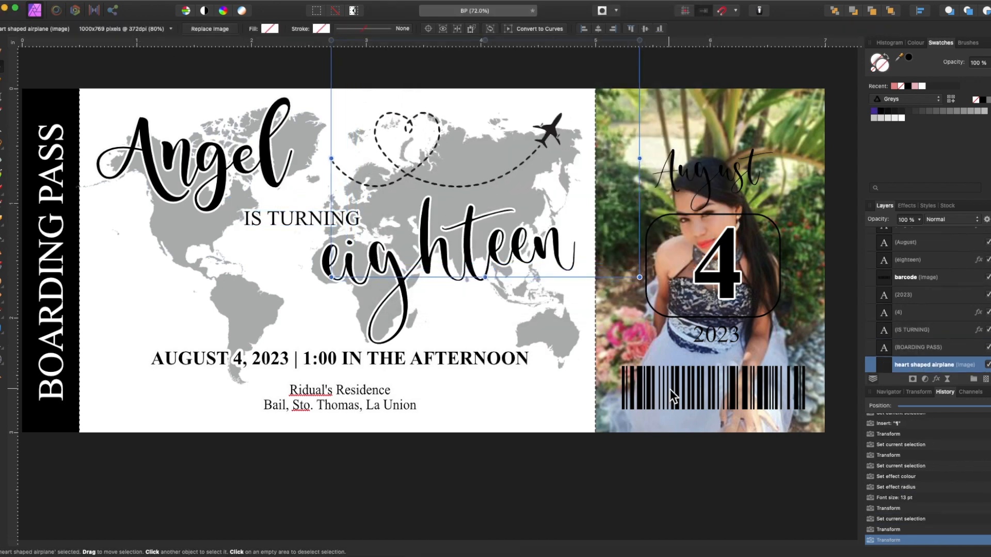
scroll(567, 357, right, 3)
click(728, 115)
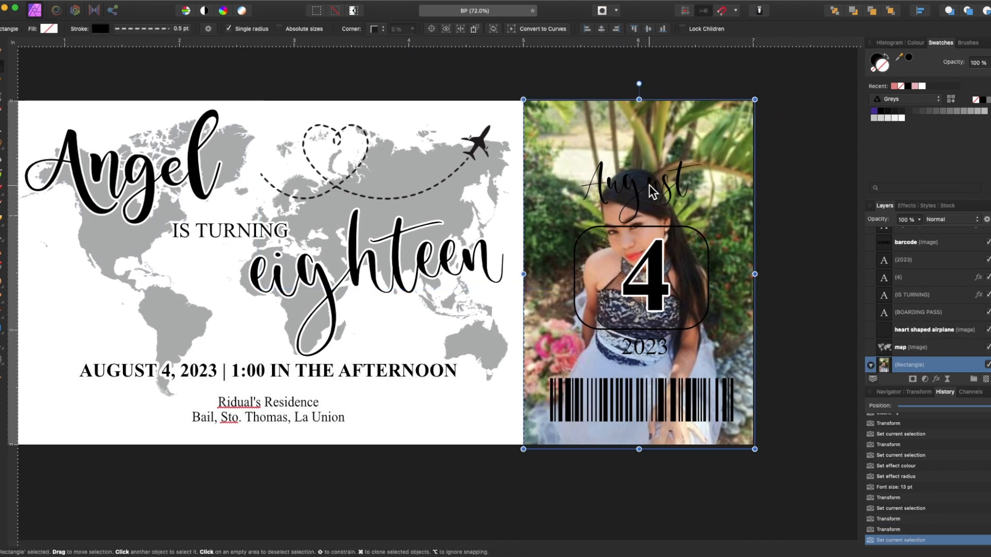
Step: Paste a copy of IS TURNING, draft 'PLEASE JOIN' in it, then clear that draft
text(IS TURNING)
drag(207, 232, 124, 291)
key(t)
key(super+a)
text(PLEASE JOIN)
key(super+a)
key(BackSpace)
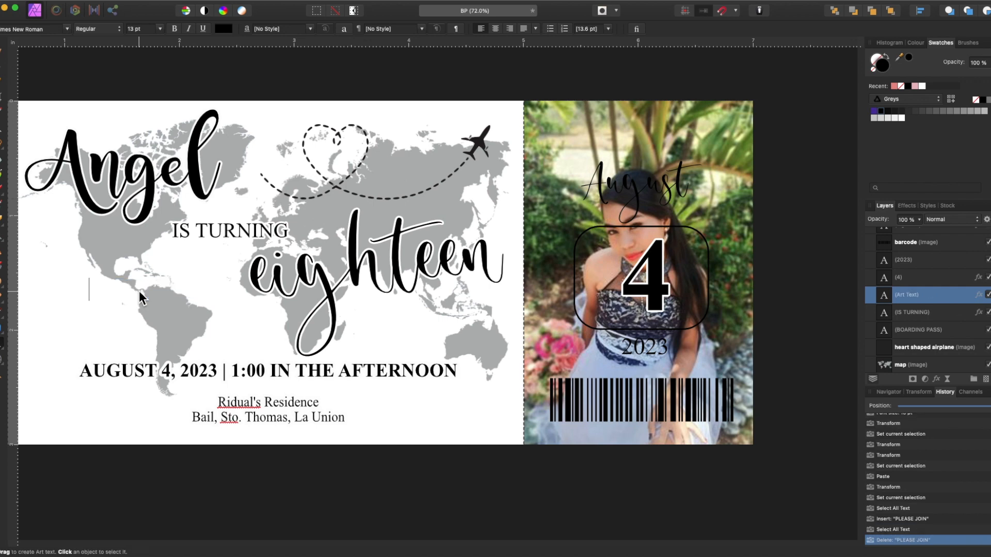
key(Escape)
Step: Paste a copy of the date-and-venue block and retype it to begin 'PLEASE JOIN ME FOR'
click(242, 412)
key(super+v)
drag(240, 410, 60, 367)
double_click(229, 416)
key(BackSpace)
key(super+a)
text(PLE)
key(BackSpace)
key(BackSpace)
text(leas)
key(BackSpace)
key(BackSpace)
key(BackSpace)
key(BackSpace)
text(LEASE JOIN ME FOR)
Step: Finish the heading on separate lines as 'FOR A BIRTHDAY' and 'CELEBRATION!'
key(Return)
key(BackSpace)
key(BackSpace)
key(BackSpace)
key(BackSpace)
key(BackSpace)
key(Return)
text(FOR A BIRTHDAY)
key(Return)
text(CELE)
key(BackSpace)
text(LEBRATION!)
key(Escape)
Step: Move the invitation heading to the top of the photo and give it a 3 px outline
drag(259, 397, 645, 132)
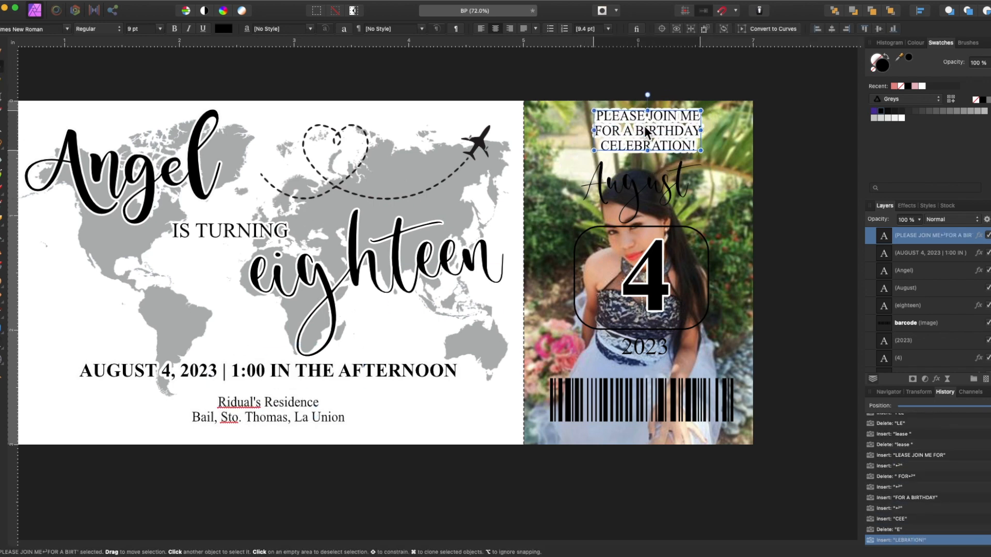
click(937, 379)
text(3)
key(Return)
drag(608, 17, 419, 189)
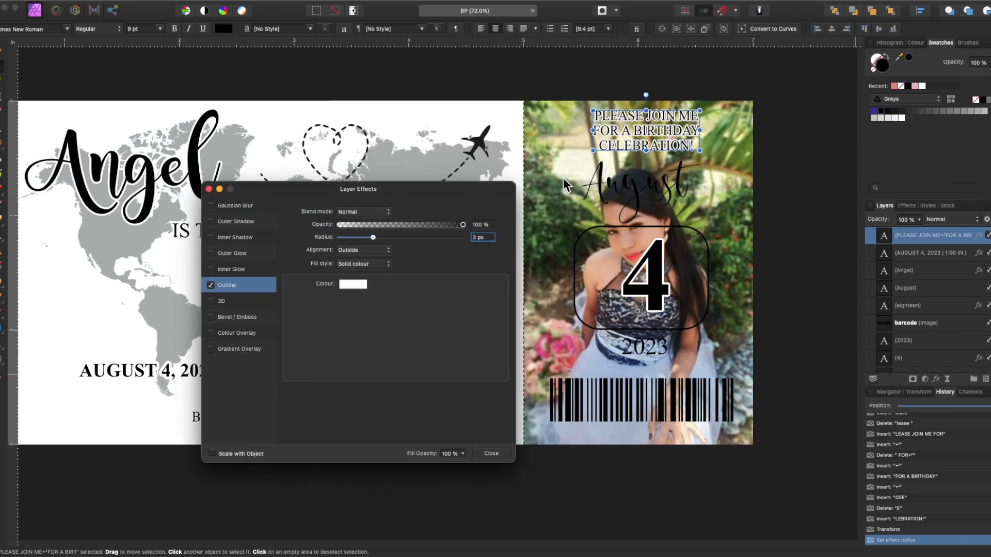
Step: Fill the August script text white
click(638, 187)
click(901, 118)
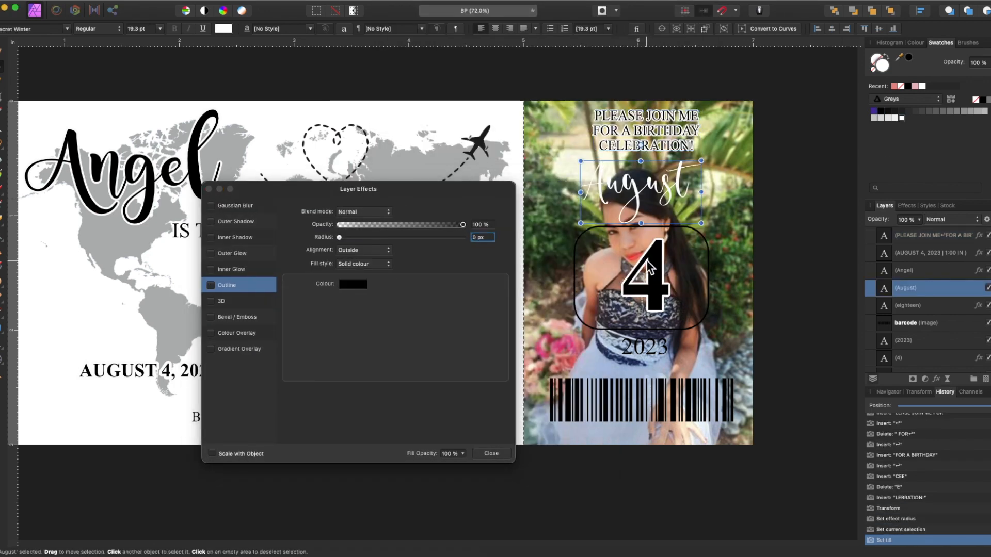
drag(426, 190, 919, 459)
scroll(626, 387, left, 3)
scroll(626, 387, down, 1)
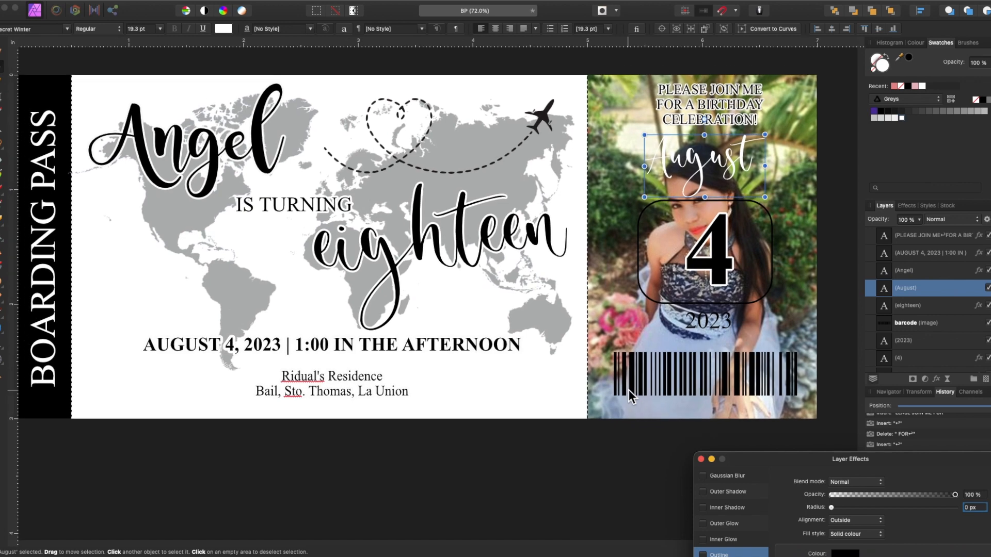
click(645, 367)
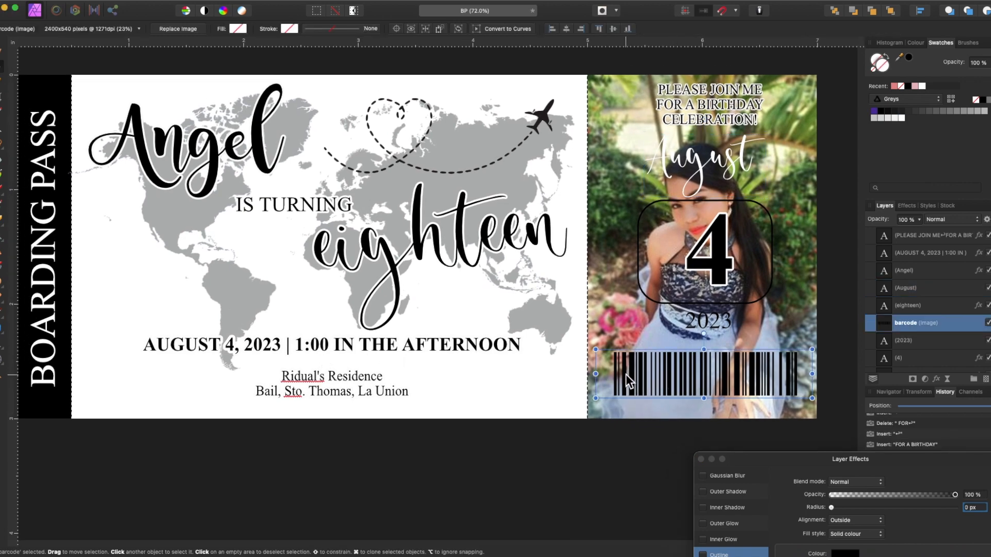
click(710, 105)
Step: Clone the invitation text as a 'DATE' label and place it on the map's left side
drag(709, 105, 505, 384)
double_click(512, 398)
key(super+a)
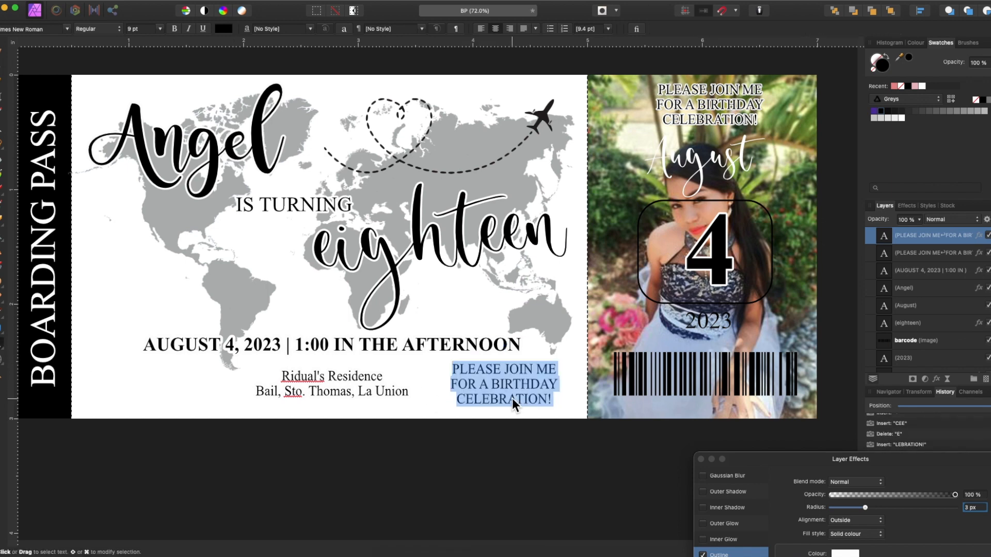
text(DATE)
key(Escape)
drag(501, 368, 117, 319)
Step: Add a copy of the date line trimmed to 'AUGUST 4, 2023' under the DATE label
drag(198, 345, 161, 367)
double_click(249, 368)
drag(248, 367, 385, 423)
key(BackSpace)
key(Escape)
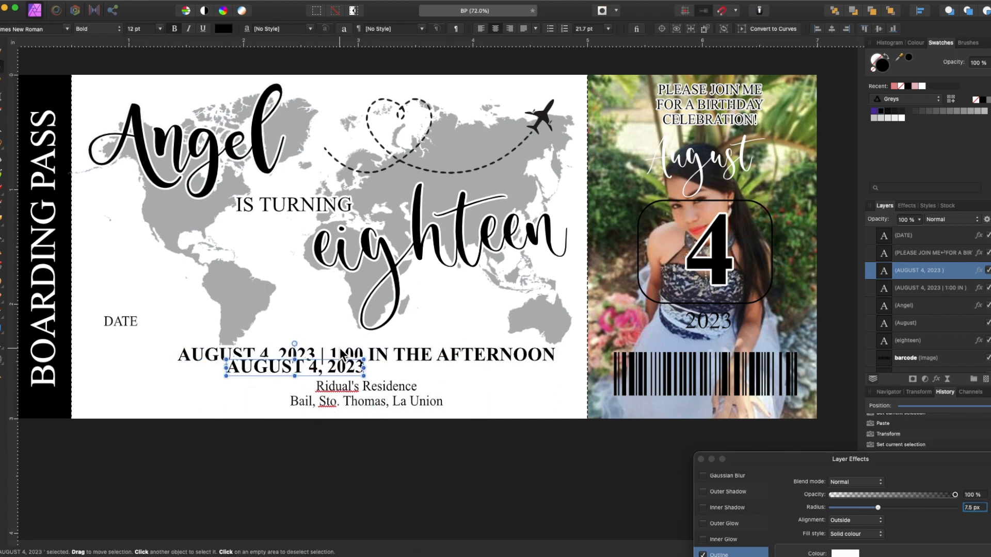
drag(284, 371, 143, 343)
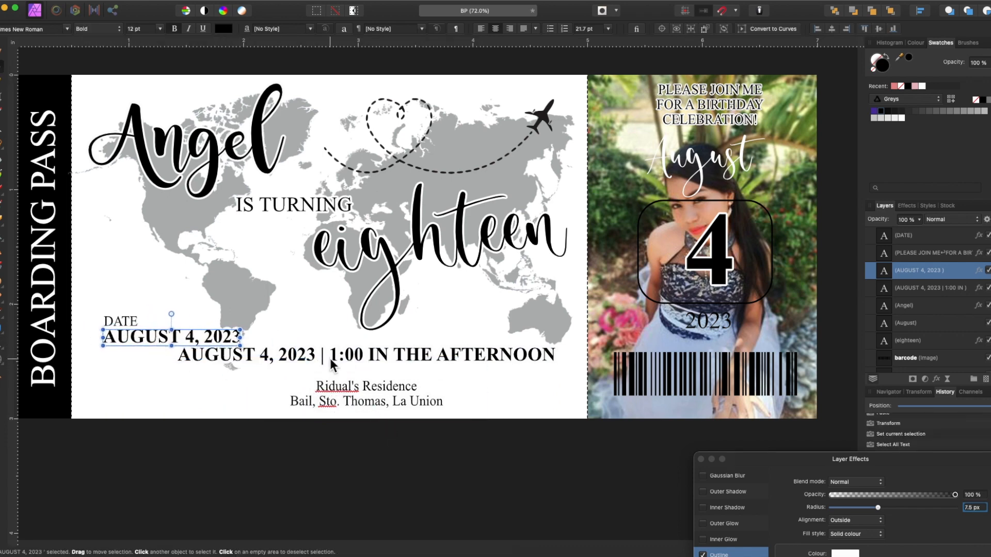
shift+click(122, 323)
mouse_move(129, 343)
mouse_down()
mouse_move(124, 320)
mouse_move(125, 357)
mouse_up()
Step: Duplicate the date pair into a TIME entry with the value '1:00 P.M.'
click(2, 341)
click(124, 342)
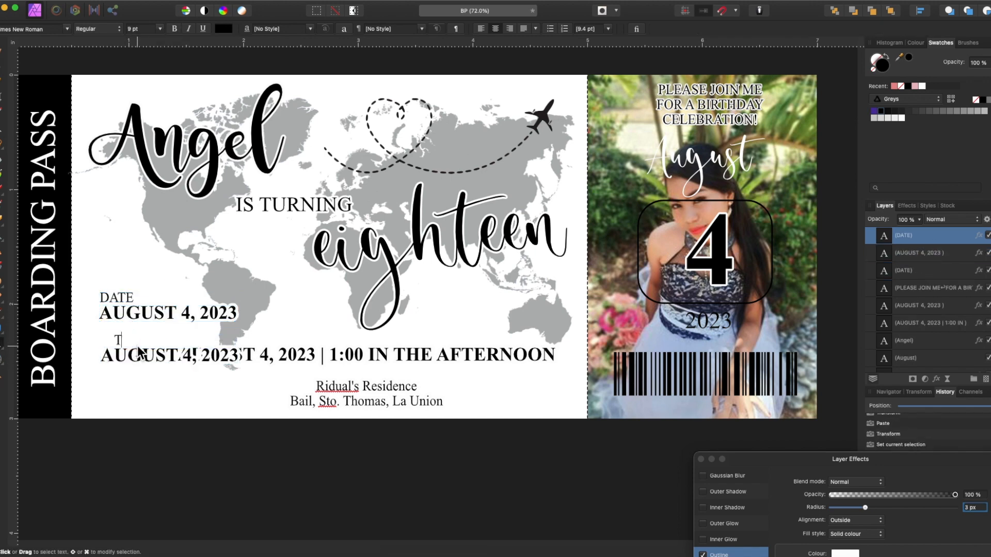
triple_click(152, 354)
key(BackSpace)
text(1:00 IN THE AFTER)
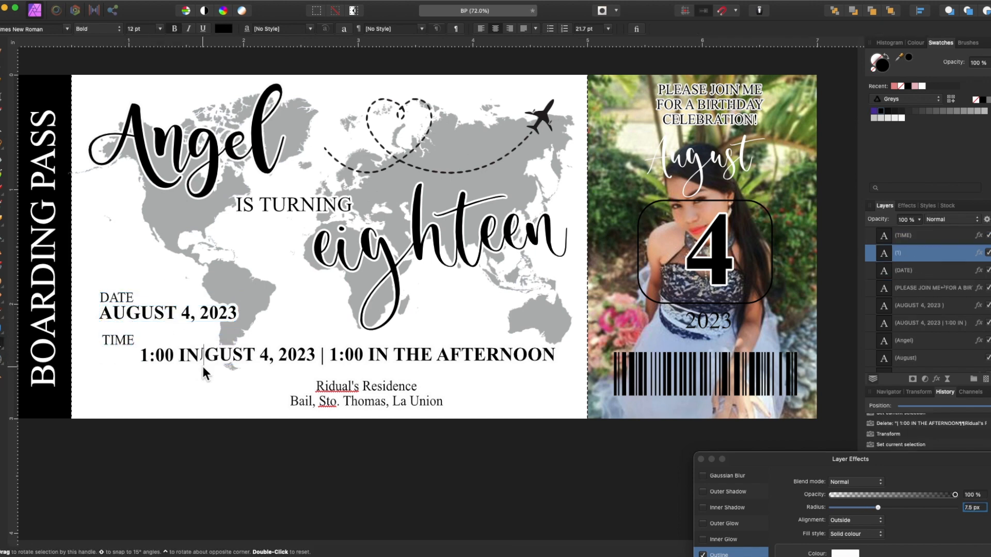
key(BackSpace)
key(BackSpace)
key(BackSpace)
key(BackSpace)
key(BackSpace)
key(BackSpace)
key(BackSpace)
key(BackSpace)
key(BackSpace)
key(BackSpace)
key(BackSpace)
key(BackSpace)
key(BackSpace)
text(P.M.)
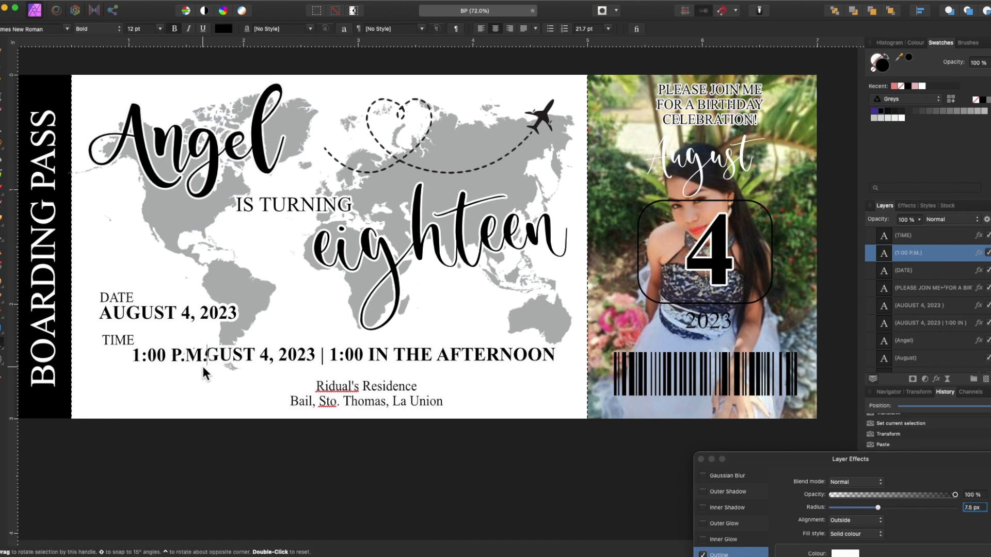
key(Escape)
drag(156, 361, 127, 363)
Step: Clone the TIME label and value below and rename the label 'DESTINATION'
drag(334, 356, 396, 361)
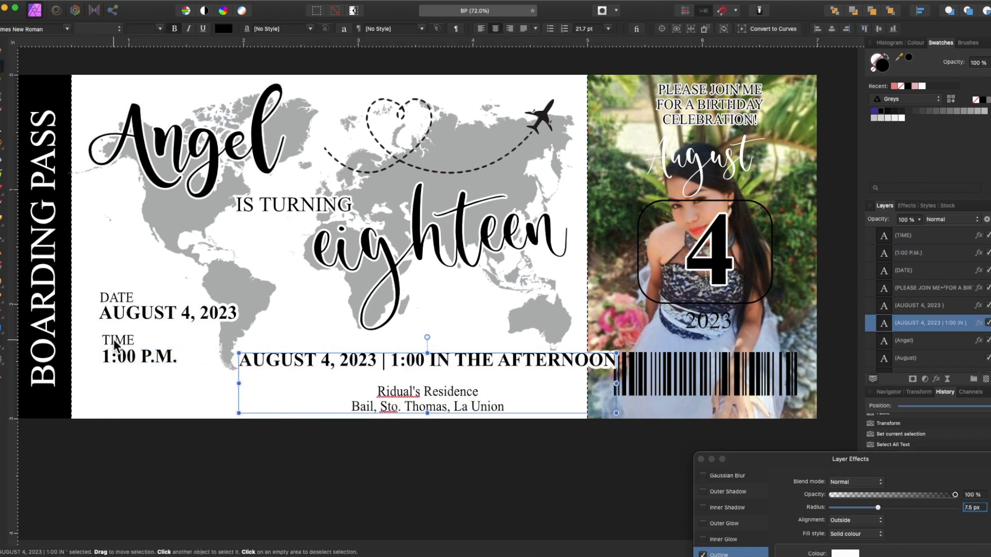
click(114, 341)
shift+click(121, 356)
drag(120, 356, 127, 387)
double_click(122, 372)
key(super+a)
text(DESTINATION)
Step: Type the venue address as the destination value with 12 pt line spacing
double_click(170, 387)
key(super+a)
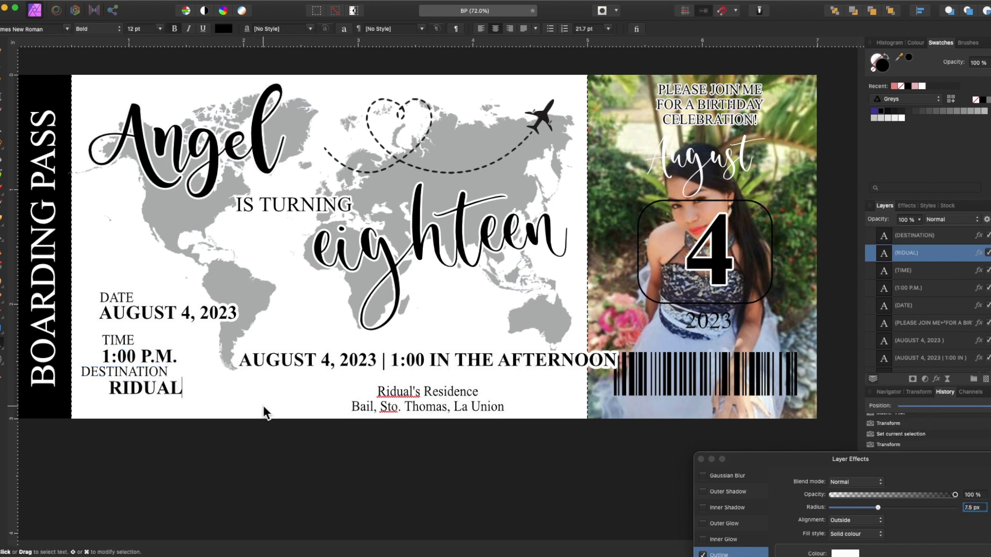
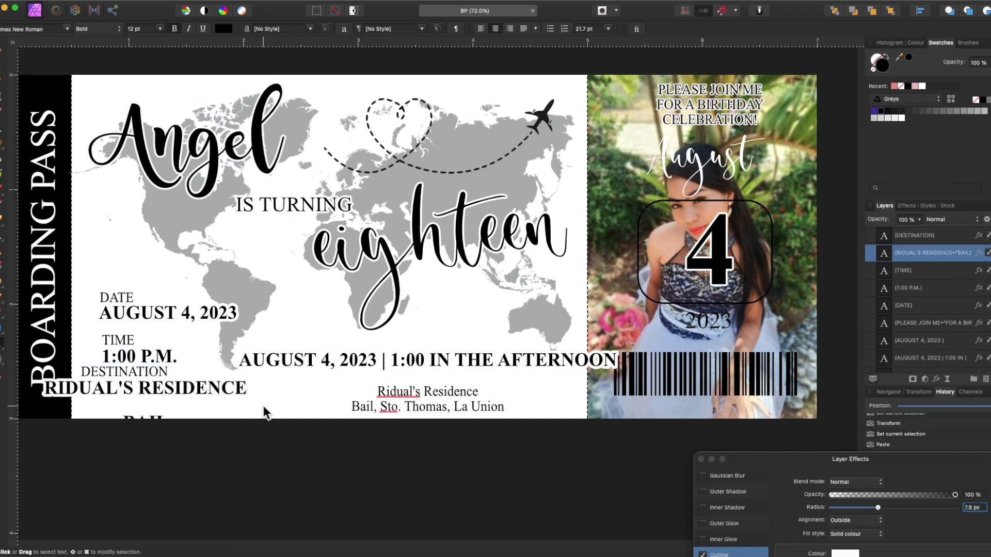
key(super+a)
click(607, 29)
click(594, 185)
key(Escape)
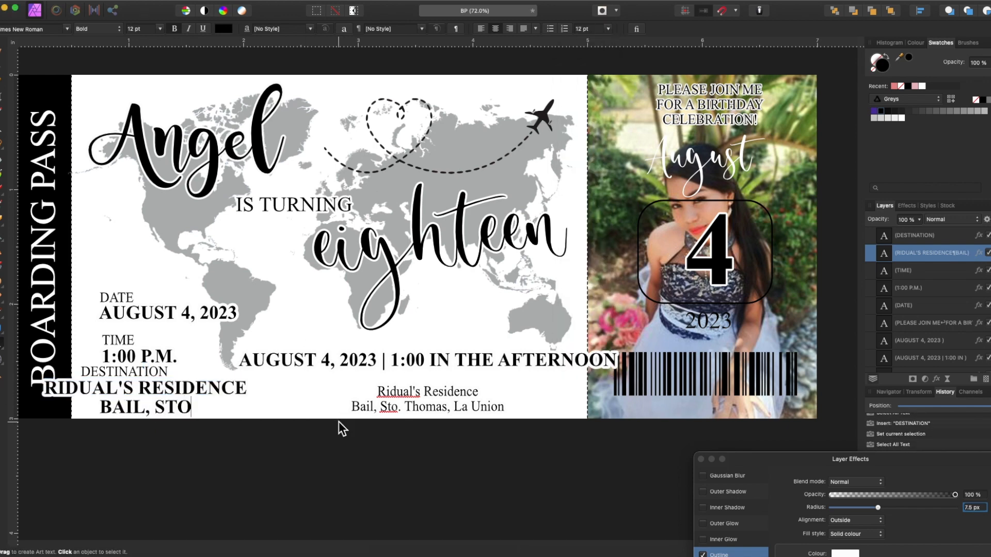
Step: Left-align the destination text and delete the old centred date-and-venue block
key(super+a)
click(481, 29)
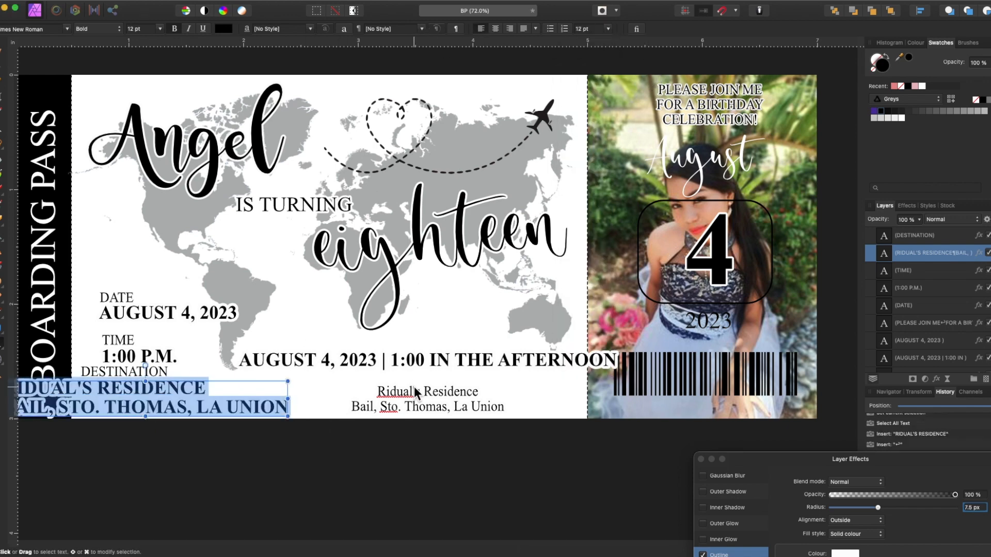
key(Escape)
click(411, 386)
key(Delete)
drag(133, 400, 205, 405)
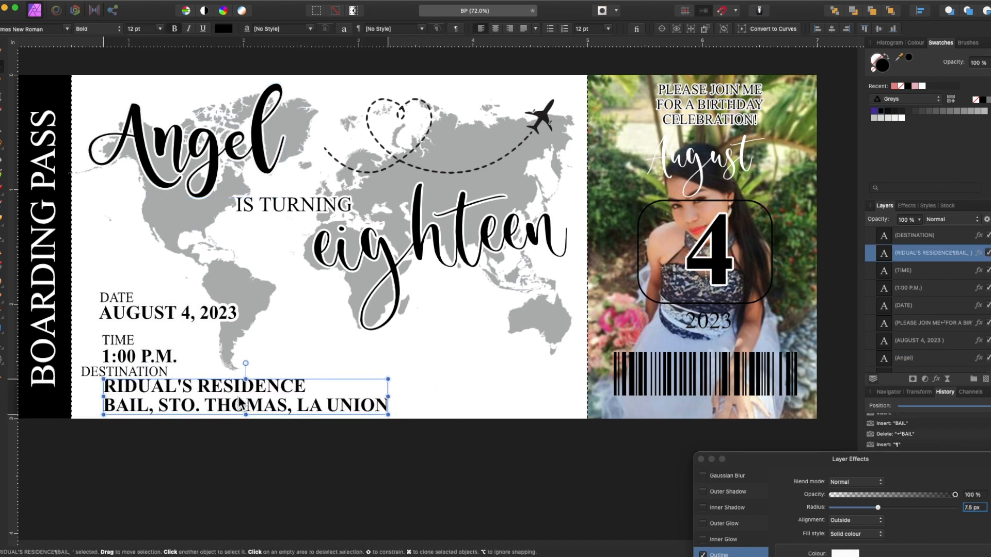
Step: Realign the DATE, TIME and DESTINATION pairs and move the barcode beside the venue
click(116, 297)
shift+click(120, 313)
drag(121, 319, 121, 306)
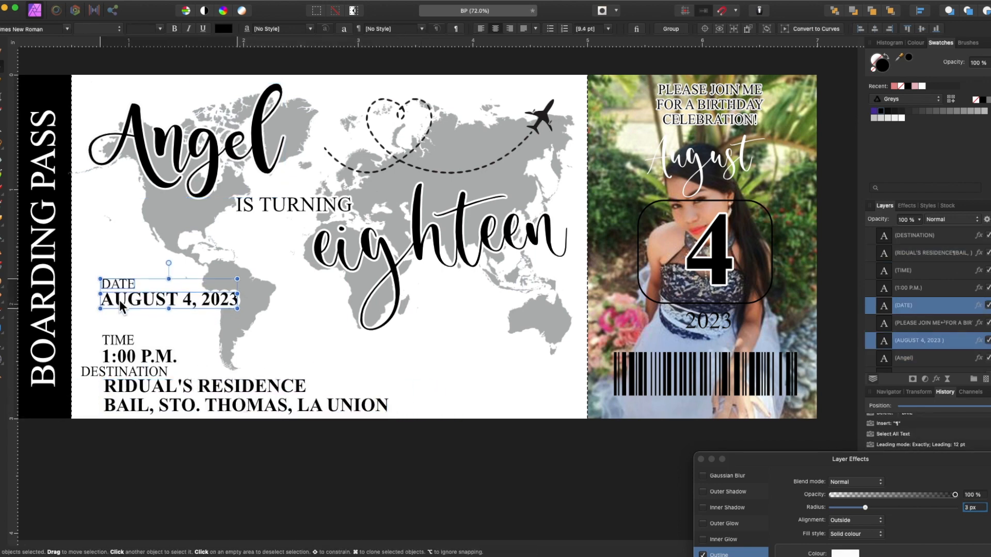
click(123, 336)
shift+click(126, 353)
drag(124, 343, 124, 342)
drag(102, 377, 129, 403)
shift+click(129, 406)
drag(714, 373, 482, 384)
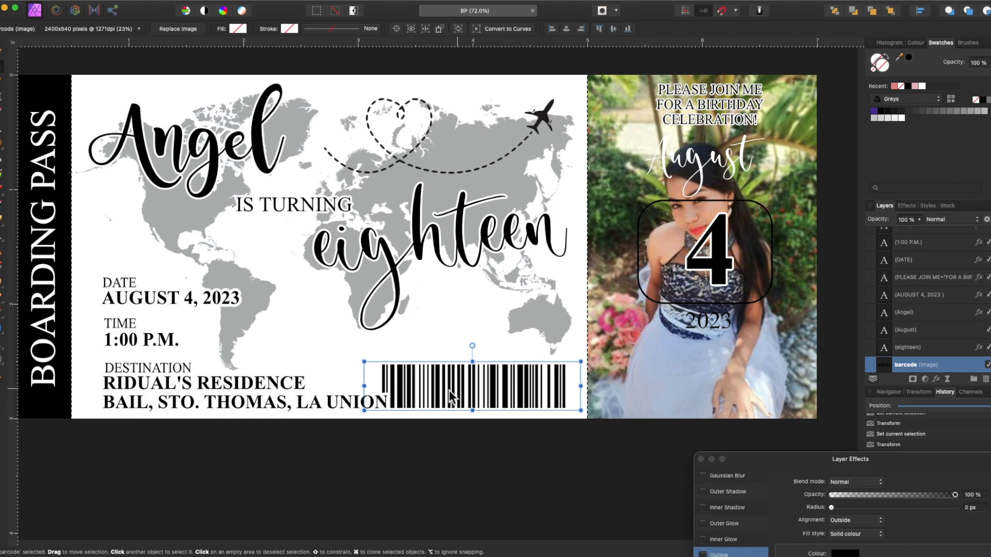
Step: Shrink the barcode toward the lower right and set the name and eighteen to 40 pt
drag(366, 362, 380, 366)
drag(438, 387, 442, 387)
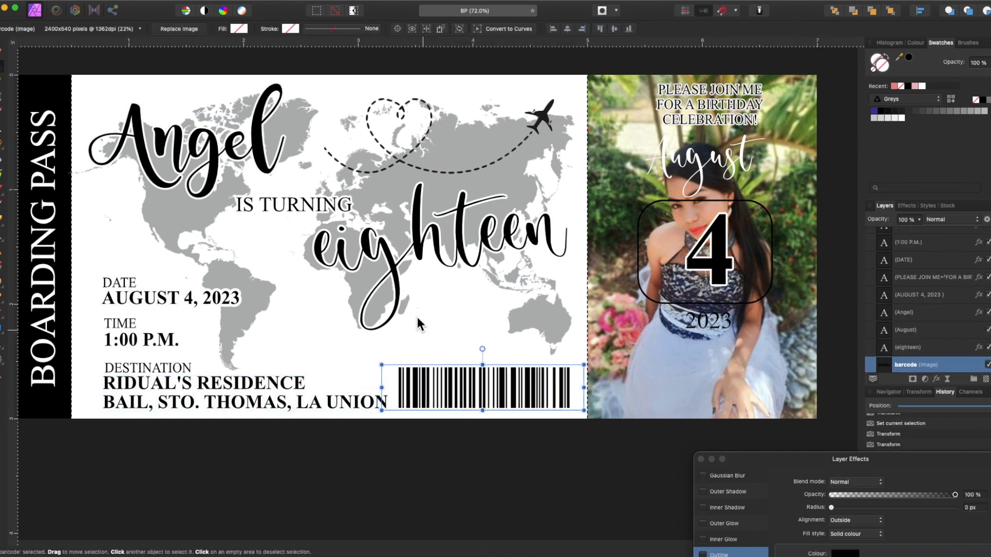
click(395, 258)
shift+click(198, 155)
drag(566, 330, 581, 339)
click(144, 29)
text(40)
key(Return)
Step: Capitalise eighteen to 'Eighteen' and shift it down and left
click(377, 274)
drag(377, 274, 322, 275)
text(E)
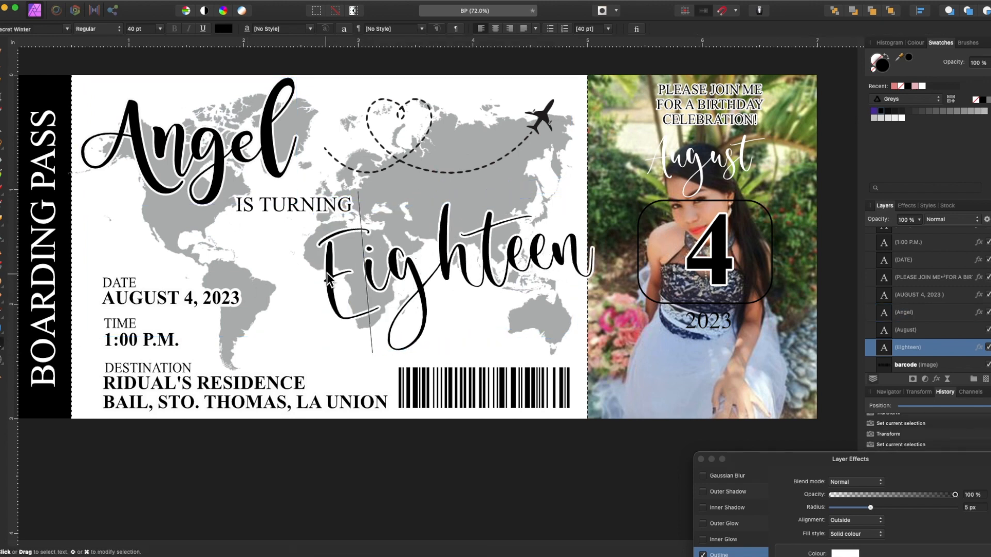
click(2, 66)
drag(382, 272, 359, 272)
Step: Replace the old script name with a clone of Eighteen retyped as 'Angel'
click(183, 160)
key(Delete)
mouse_move(445, 264)
mouse_down()
mouse_move(261, 163)
mouse_move(205, 152)
mouse_up()
double_click(191, 172)
text(Angel)
click(2, 66)
Step: Move Eighteen up and left, and shift IS TURNING to the right
click(365, 274)
drag(366, 274, 361, 265)
click(306, 204)
click(324, 207)
click(330, 200)
drag(330, 200, 343, 198)
Step: Enlarge the heart airplane image and move it up and right
click(448, 119)
drag(323, 262, 307, 273)
drag(367, 222, 370, 217)
click(596, 461)
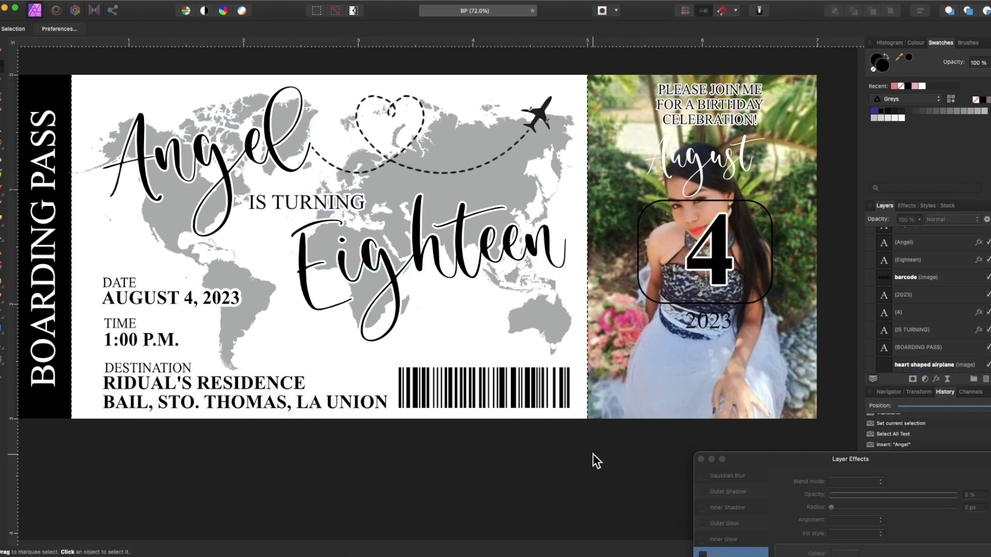
click(538, 153)
mouse_move(633, 268)
mouse_down()
mouse_move(651, 282)
mouse_move(628, 249)
mouse_up()
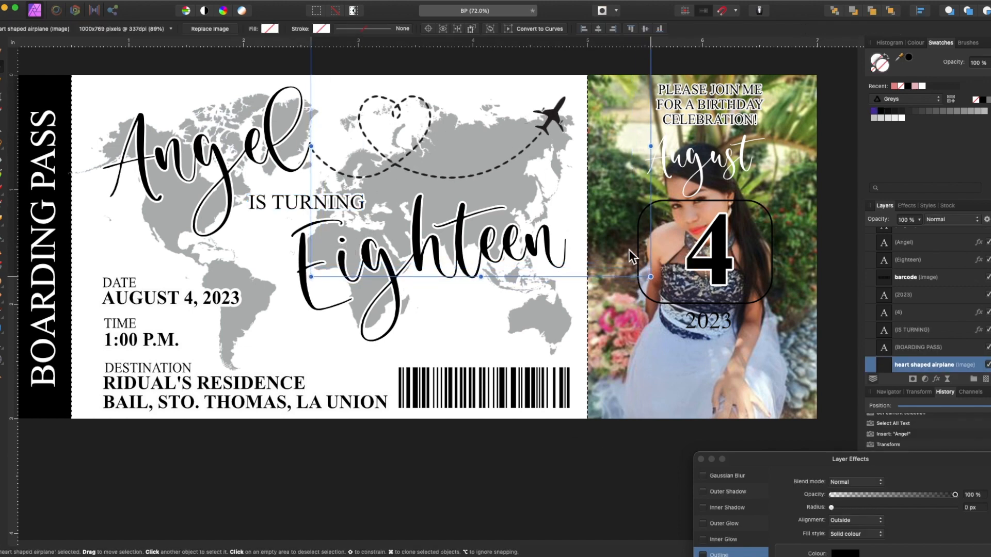
Step: Move the world map left and clip it inside the left panel's rectangle
scroll(558, 490, up, 1)
scroll(558, 490, left, 1)
click(558, 490)
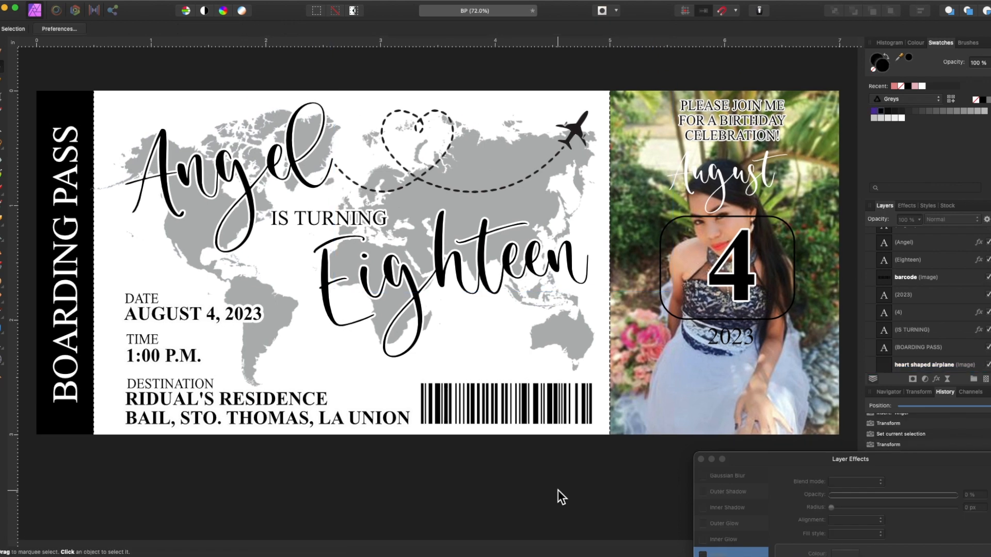
scroll(934, 277, down, 5)
click(935, 279)
drag(634, 372, 598, 372)
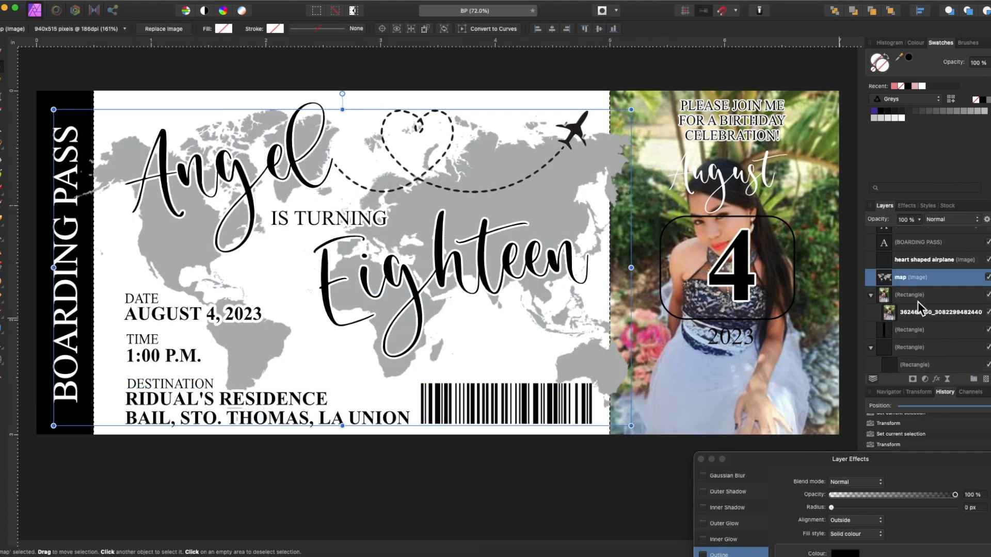
drag(886, 304, 890, 364)
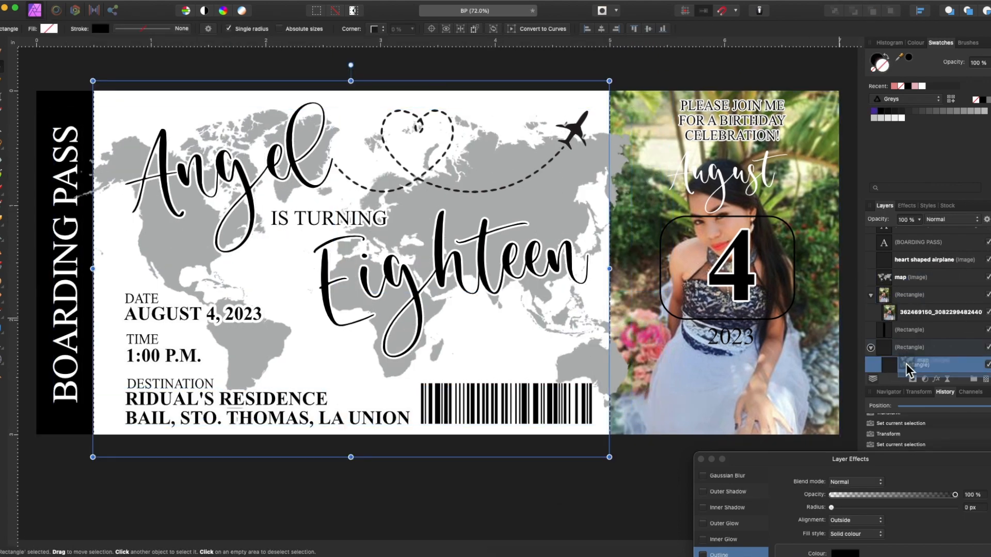
Step: Shift the clipped map left and up and enlarge it to fill the panel
click(899, 368)
drag(618, 304, 604, 300)
drag(617, 422, 634, 433)
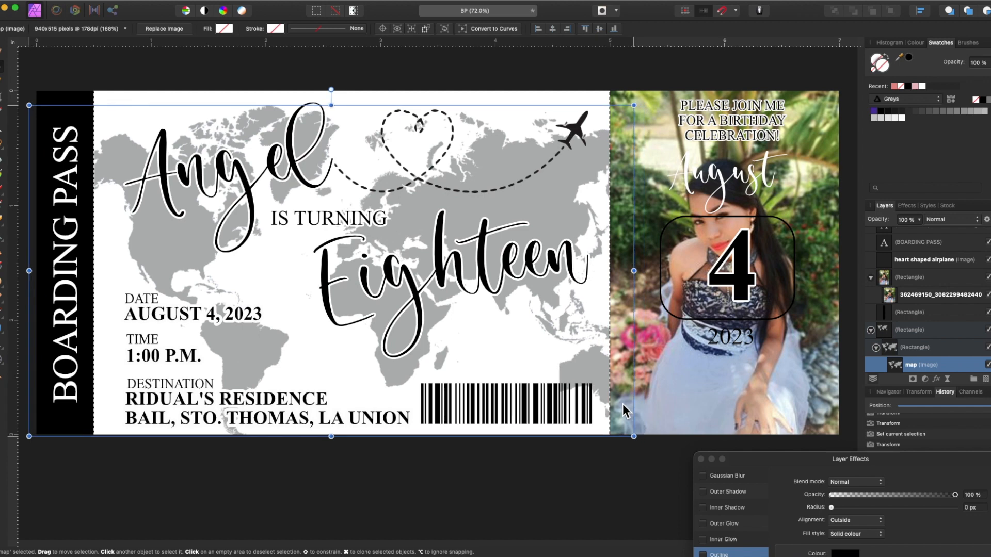
click(586, 494)
scroll(586, 494, right, 3)
scroll(586, 494, up, 1)
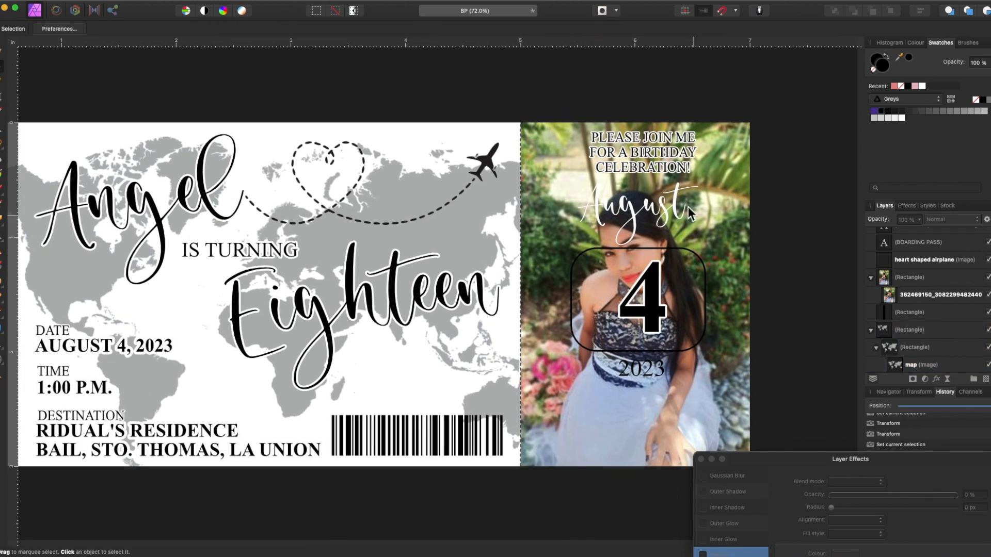
click(638, 363)
click(645, 367)
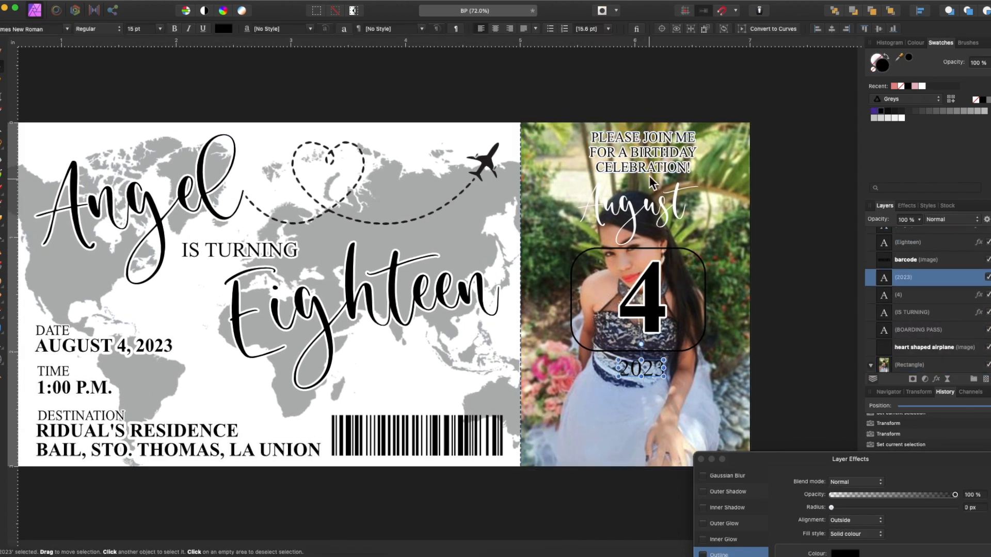
Step: Delete the PLEASE JOIN ME line and the script August text
click(644, 150)
key(Delete)
click(640, 209)
key(Delete)
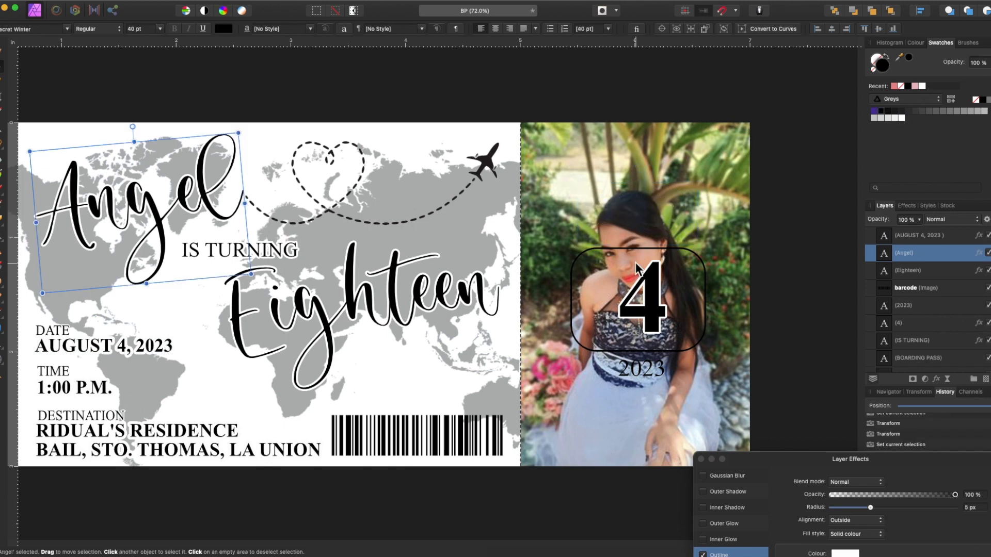
Step: Duplicate the address text onto the photo and retype it as 'AUGUST'
click(280, 256)
click(278, 251)
click(155, 446)
alt+drag(154, 446, 575, 187)
double_click(574, 190)
text(AUGUST)
drag(877, 459, 854, 287)
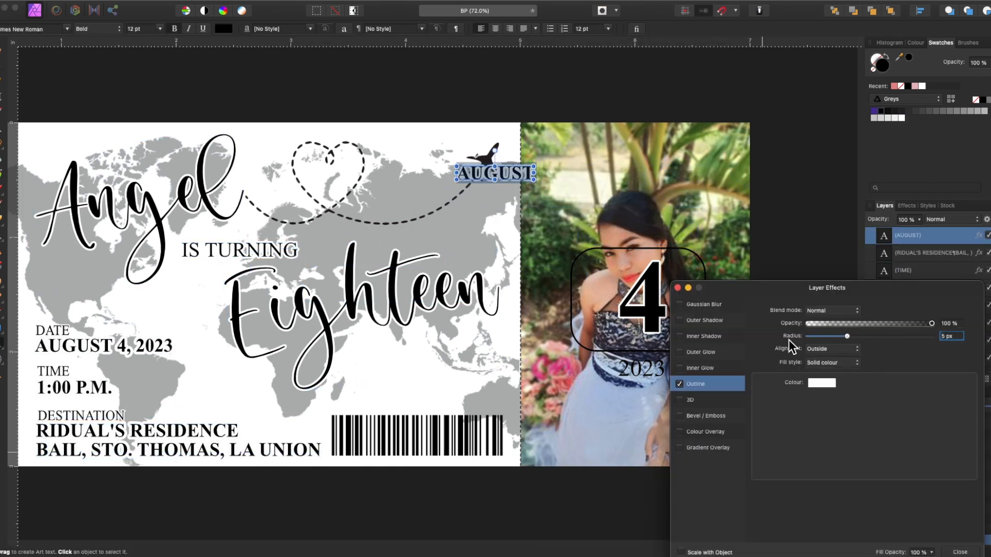
Step: Move AUGUST to the top of the photo
click(116, 347)
shift+click(129, 452)
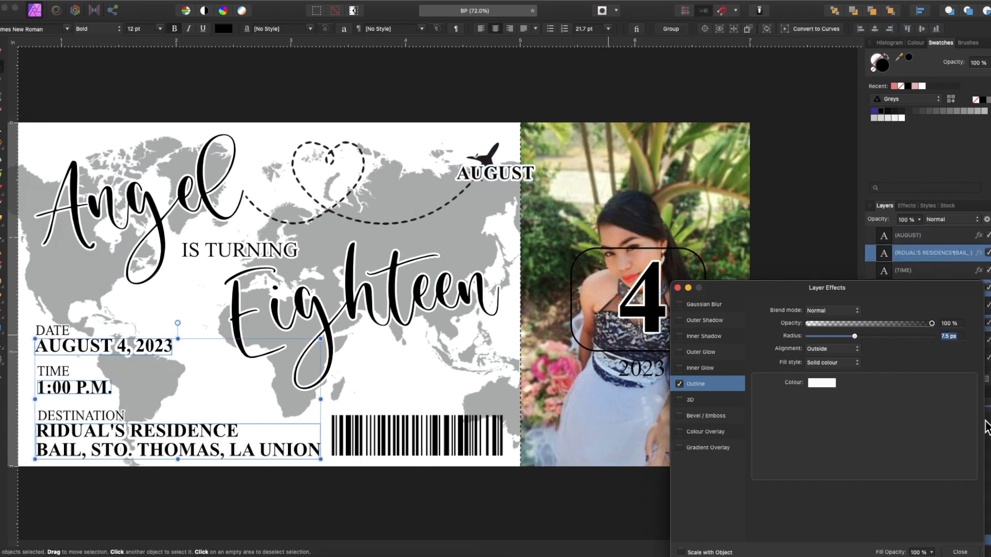
drag(495, 173, 638, 138)
click(643, 300)
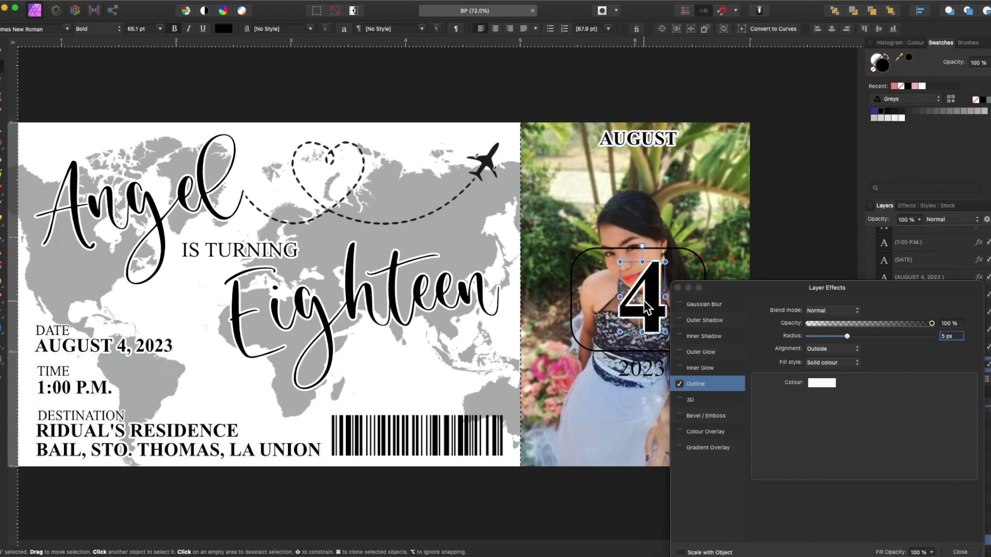
click(644, 377)
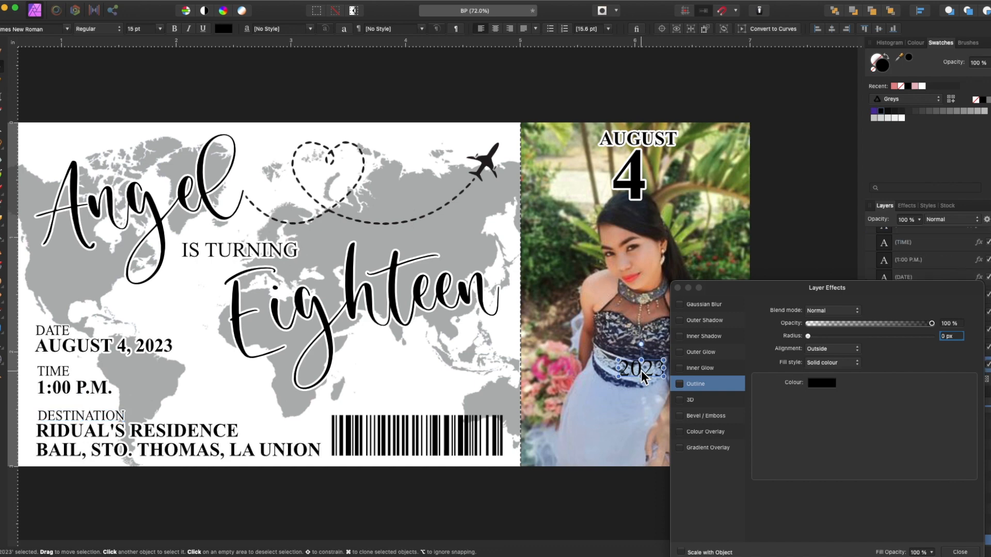
drag(856, 286, 828, 467)
key(super+z)
key(super+z)
Step: Move the rounded frame up and shrink it to fit around the 4
drag(692, 316, 695, 212)
click(648, 368)
click(645, 324)
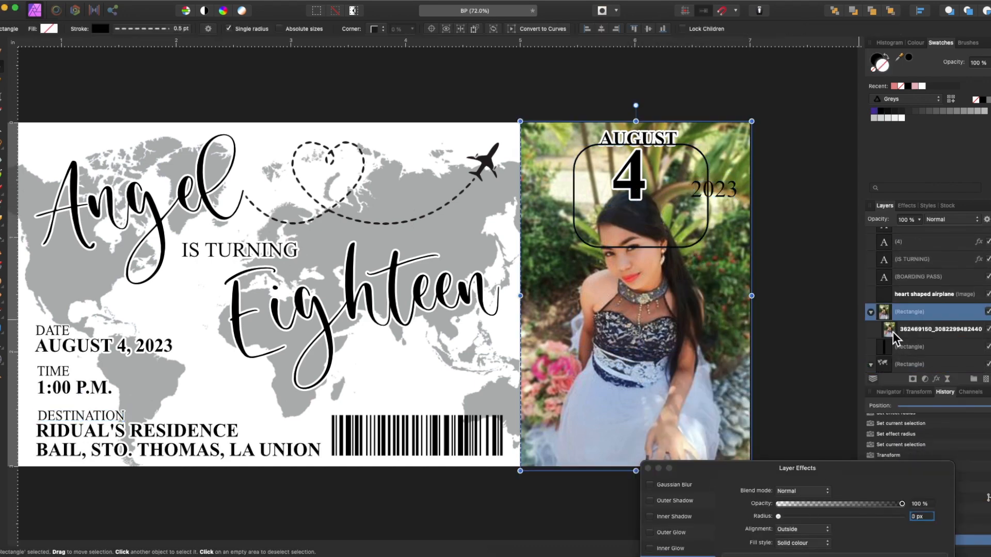
drag(493, 470, 528, 513)
scroll(477, 488, down, 2)
drag(475, 474, 441, 518)
scroll(581, 492, up, 2)
mouse_move(574, 496)
mouse_down()
mouse_move(590, 509)
mouse_move(592, 499)
mouse_up()
click(675, 234)
drag(640, 235, 638, 200)
drag(592, 165, 600, 165)
Step: Place AUGUST beside the 4, fit the 4 into the frame, and delete the old 2023
drag(604, 129, 535, 164)
click(649, 135)
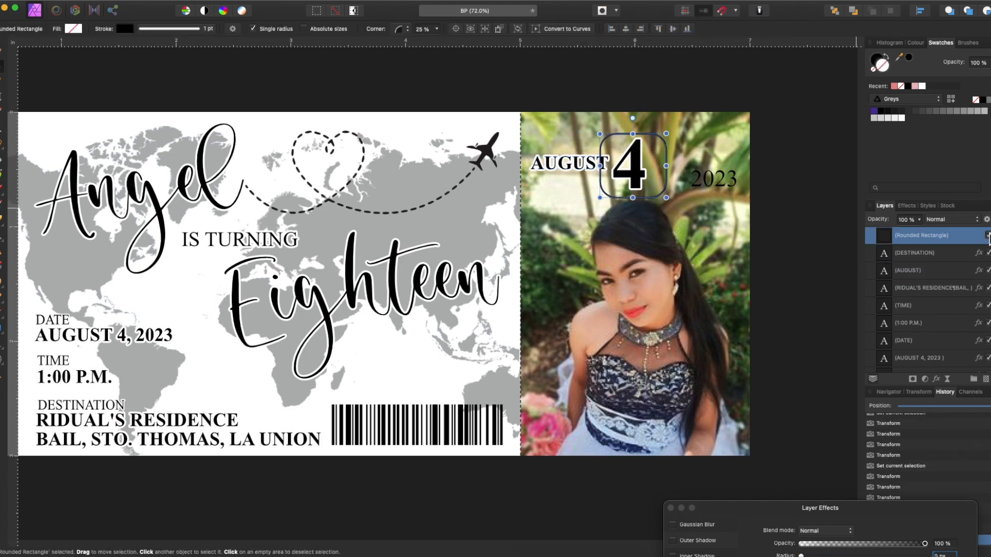
drag(635, 166, 648, 154)
click(708, 181)
key(Delete)
shift+click(573, 163)
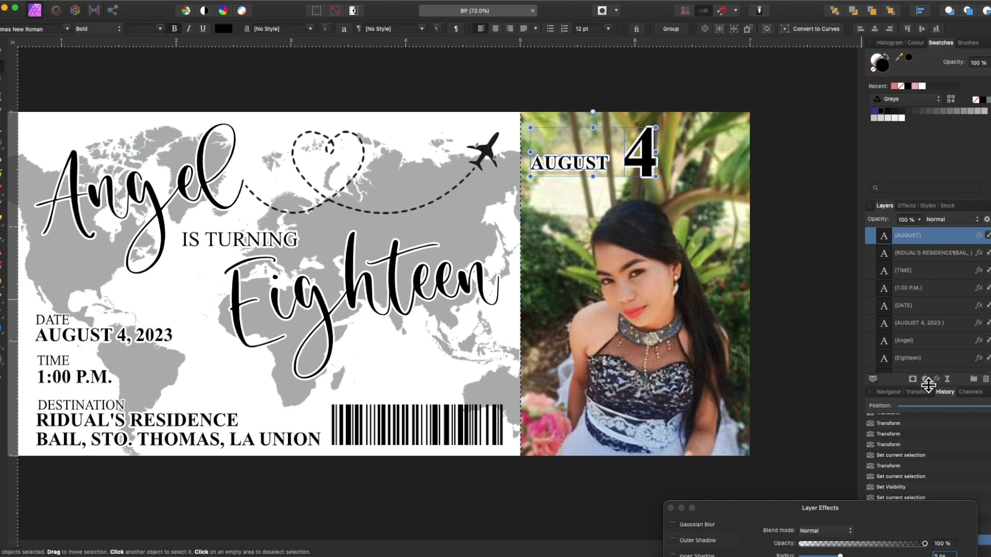
drag(800, 508, 721, 294)
drag(795, 294, 851, 398)
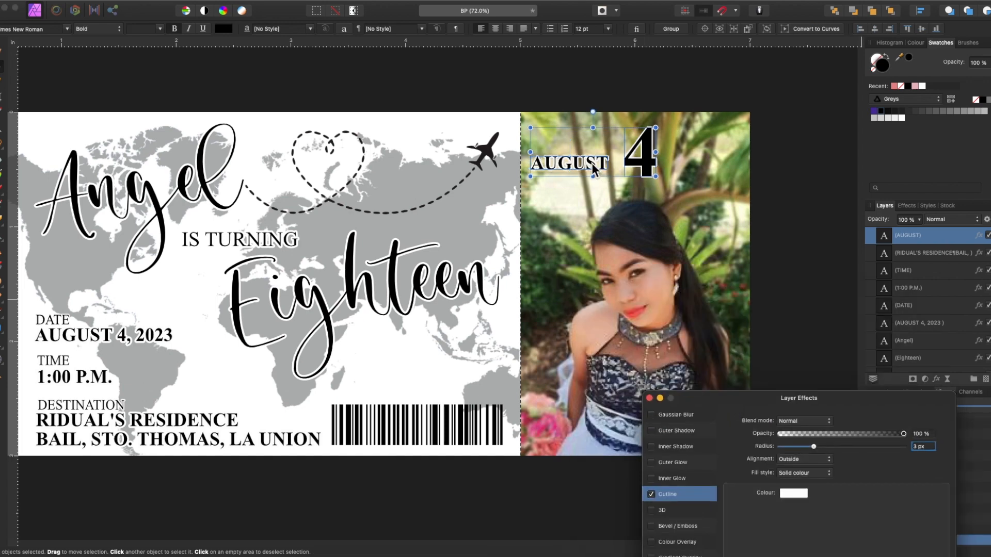
Step: Duplicate AUGUST and retype the copy as '2023'
click(590, 163)
drag(590, 163, 707, 162)
double_click(611, 199)
text(2023)
key(Escape)
Step: Line up AUGUST, the boxed 4 and 2023 into one date row
click(573, 151)
drag(640, 128, 576, 148)
click(652, 174)
drag(640, 150, 654, 164)
click(650, 195)
shift+click(586, 148)
scroll(989, 262, up, 5)
click(986, 236)
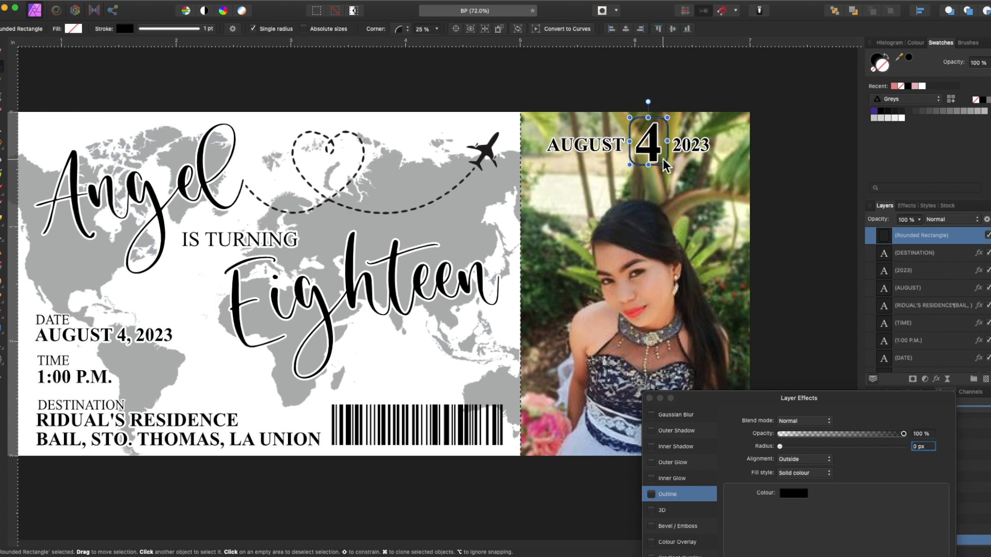
click(797, 166)
Step: Release the photo from its clipping frame and shrink it leftward
click(636, 161)
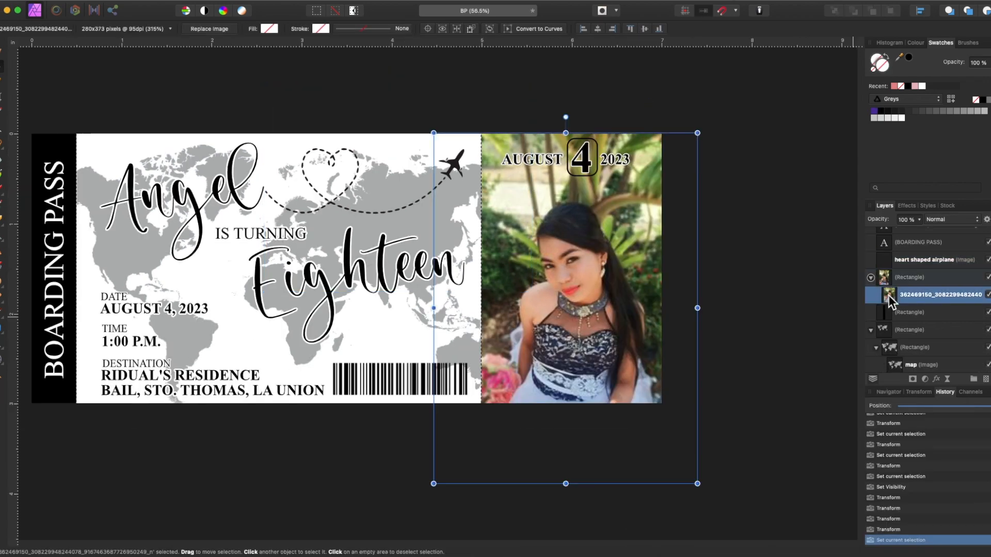
drag(883, 295, 880, 277)
drag(697, 483, 627, 392)
Step: Move the photo left across the ticket and rasterise it
drag(592, 356, 527, 360)
right_click(885, 282)
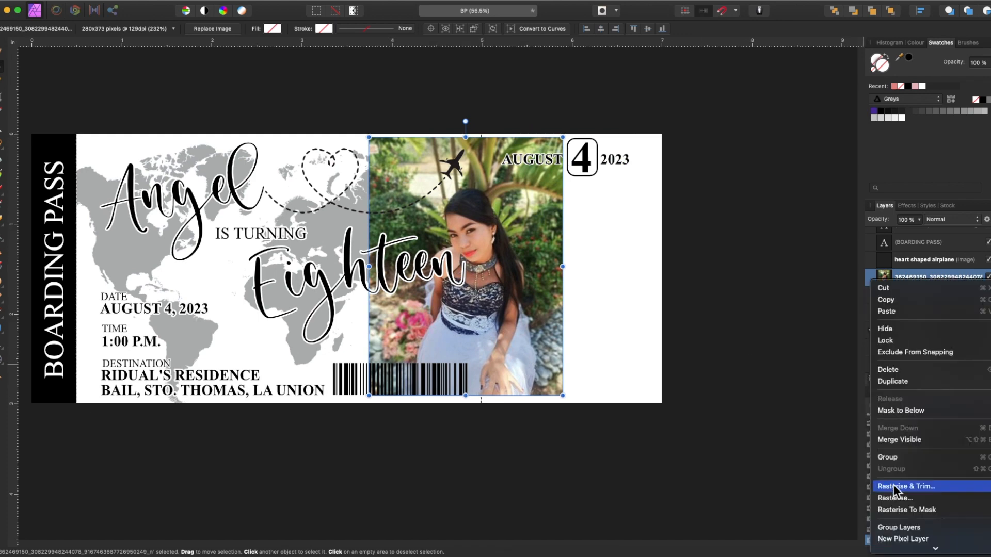
click(897, 498)
Step: Draw a freehand oval selection around the girl, smoothed and feathered to 100 px
click(3, 147)
click(49, 197)
mouse_move(408, 164)
mouse_down()
mouse_move(518, 177)
mouse_move(553, 256)
mouse_up()
mouse_move(396, 276)
mouse_down()
mouse_move(391, 175)
mouse_move(410, 164)
mouse_up()
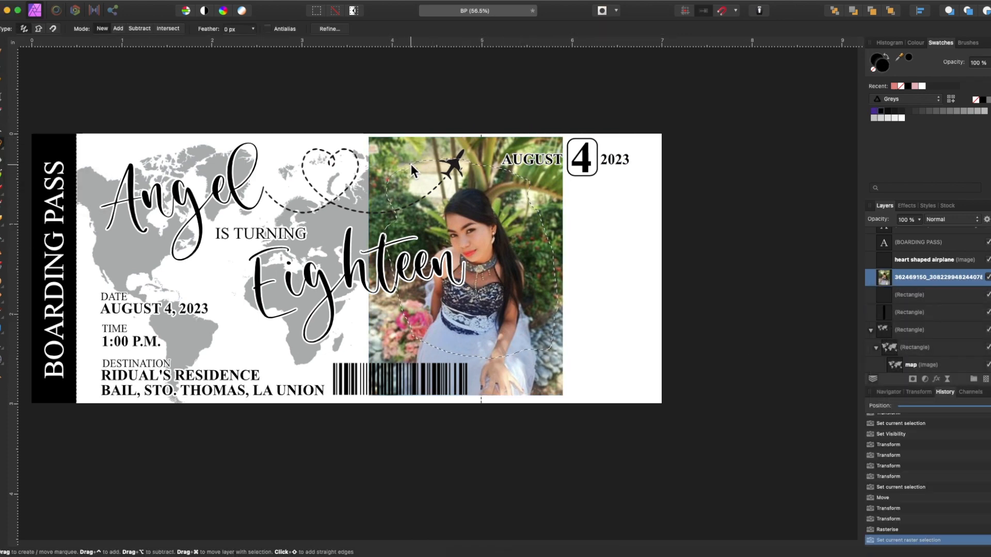
click(330, 30)
drag(684, 389, 815, 390)
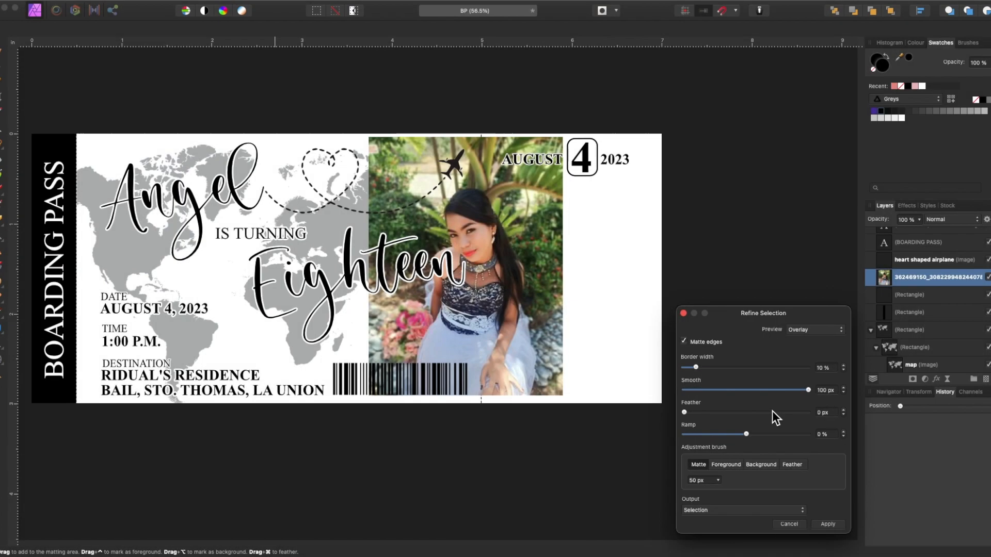
drag(683, 412, 849, 411)
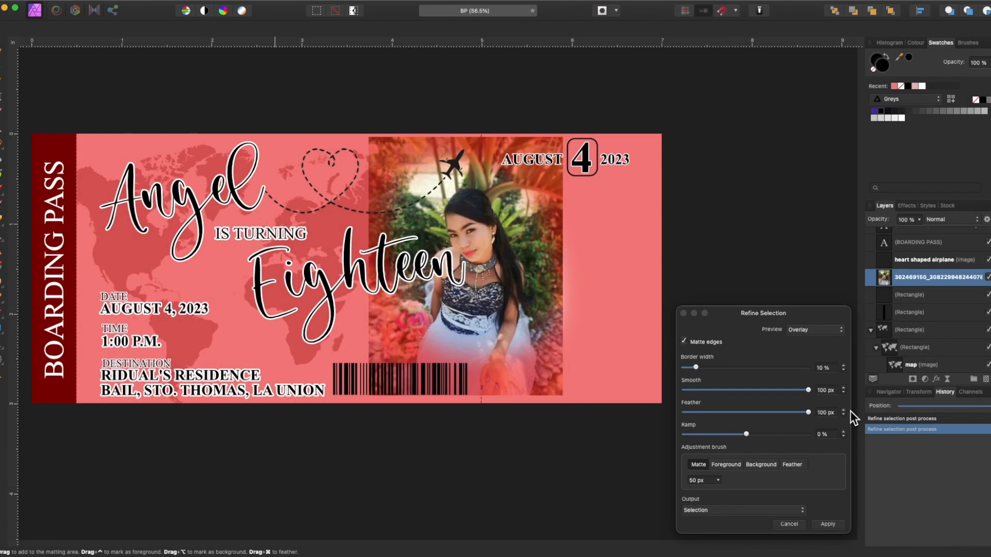
click(826, 525)
Step: Invert the selection and delete the photo outside the soft oval
click(219, 1)
click(231, 39)
key(Delete)
click(5, 67)
click(815, 227)
key(super+d)
Step: Clip the faded photo into the stub's rectangle and nudge it down
click(884, 278)
drag(503, 305, 607, 342)
drag(903, 309, 903, 308)
drag(630, 407, 627, 416)
Step: Delete the AUGUST 4, 2023 date row with its rounded frame
drag(542, 164, 572, 151)
click(575, 178)
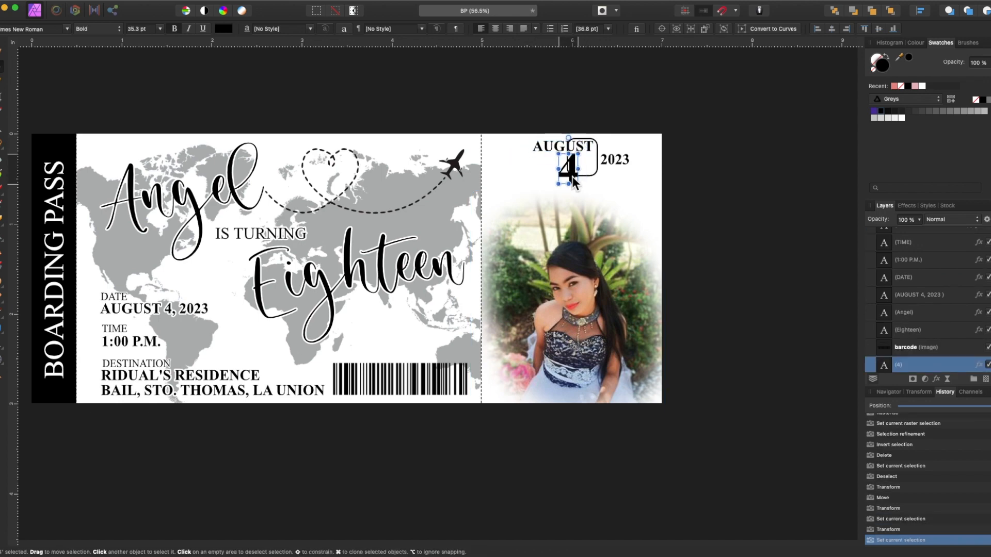
click(590, 175)
click(566, 147)
shift+click(567, 175)
shift+click(597, 167)
shift+click(611, 161)
key(Delete)
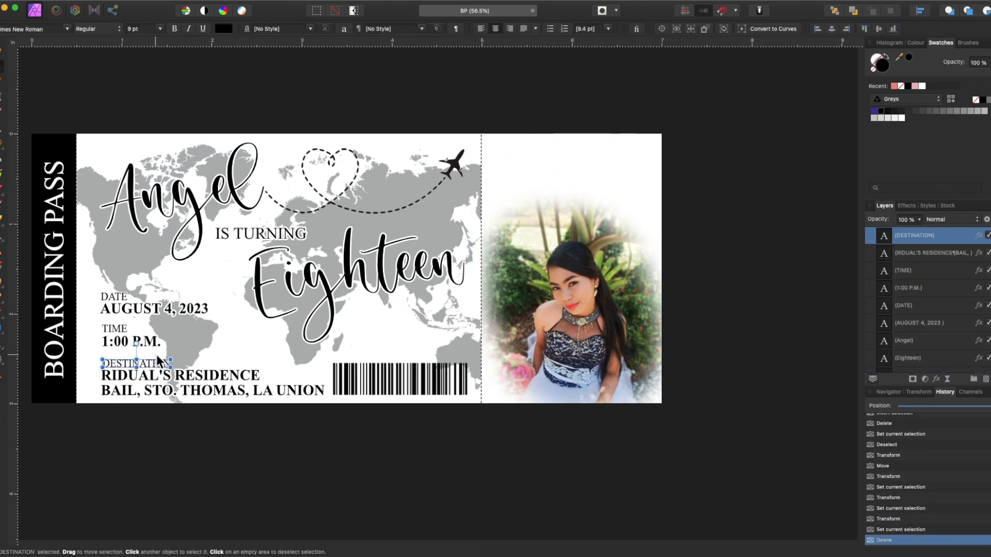
Step: Place the 'PLEASE JOIN ME FOR A BIRTHDAY CELEBRATION!' line above the photo
click(146, 312)
click(115, 299)
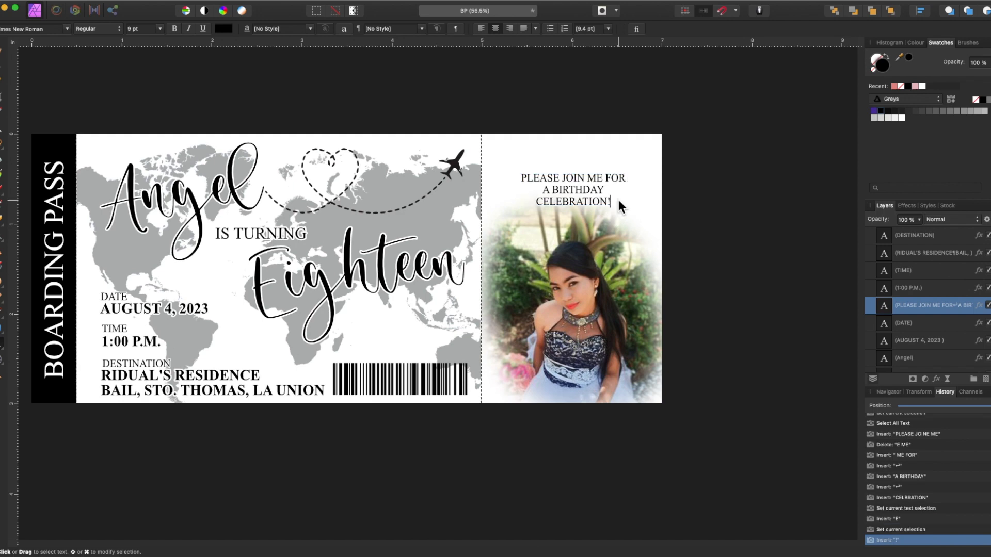
key(Escape)
drag(603, 190, 599, 161)
Step: Enlarge the photo to fill the stub and lower the invitation text slightly
double_click(603, 289)
drag(666, 435, 639, 426)
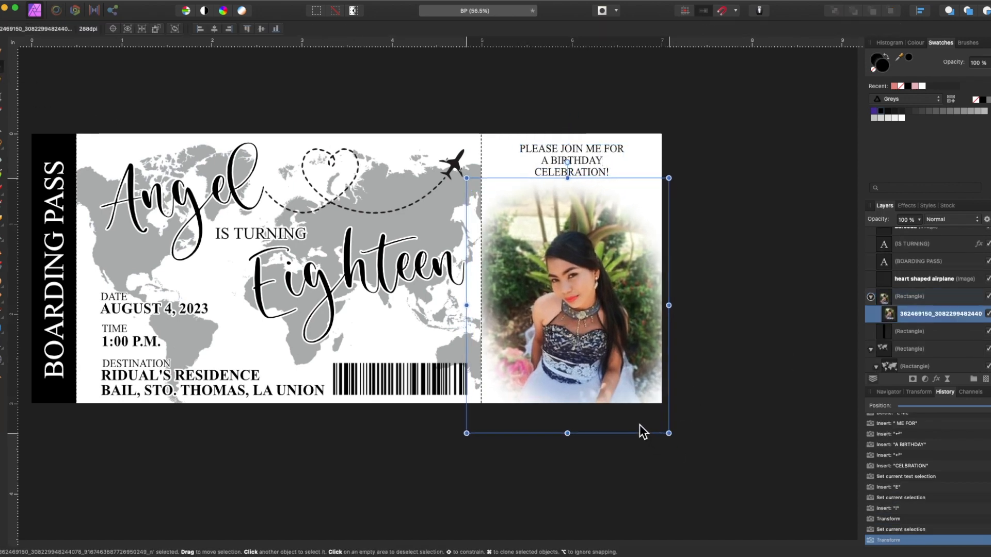
click(586, 160)
drag(587, 160, 587, 167)
click(771, 234)
Step: Bring the laurel wreath image from the file browser onto the ticket
scroll(771, 233, left, 3)
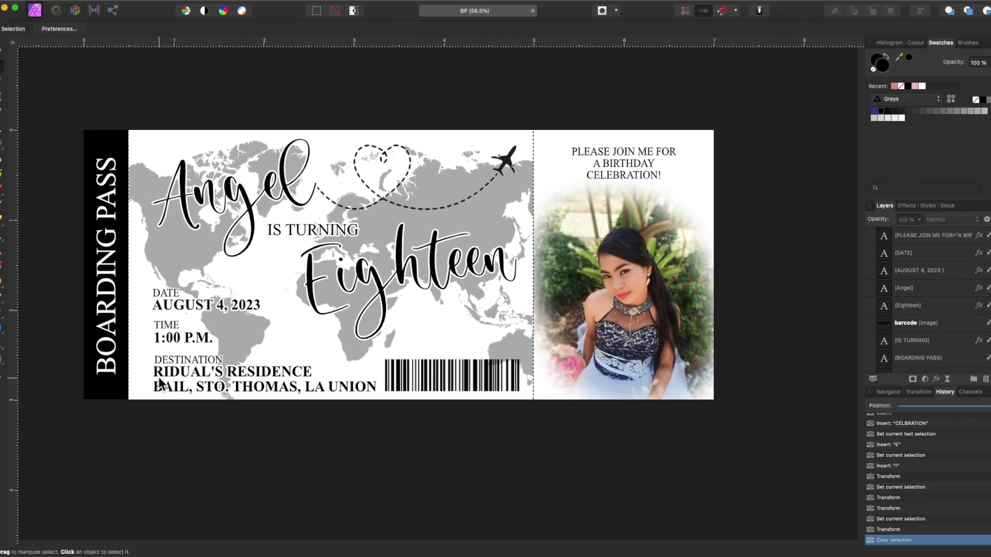
key(super+Tab)
drag(180, 161, 494, 293)
Step: Clip the wreath image inside a fill-less rounded rectangle
click(1, 329)
scroll(612, 218, up, 5)
mouse_move(454, 192)
mouse_down()
mouse_move(491, 214)
mouse_move(556, 289)
mouse_up()
click(873, 69)
drag(884, 253, 918, 235)
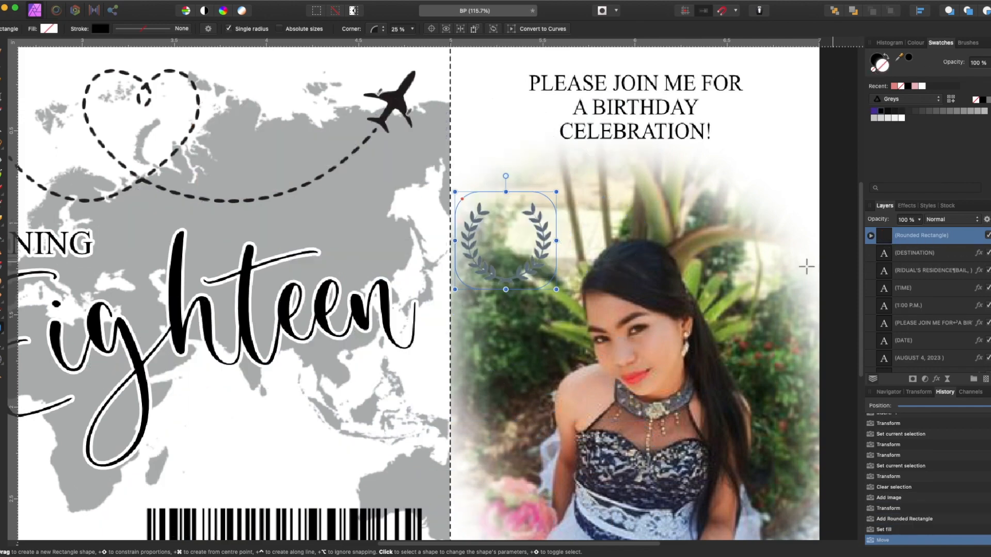
Step: Turn the wreath black with a Colour Overlay effect
click(936, 379)
click(679, 428)
click(650, 427)
click(651, 284)
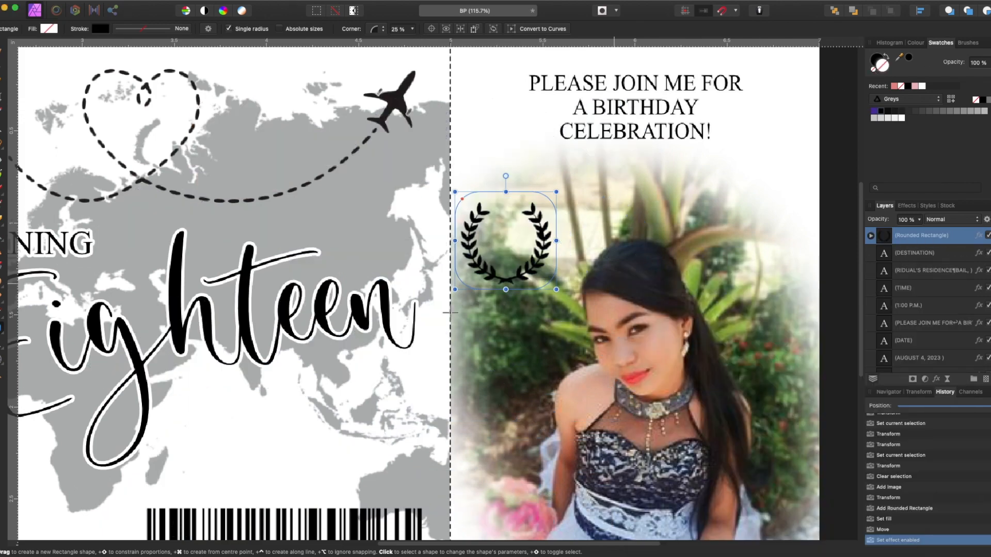
Step: Move the wreath onto the map just above the barcode
click(1, 67)
scroll(545, 356, down, 3)
scroll(546, 356, down, 1)
drag(521, 289, 397, 404)
scroll(399, 404, left, 5)
scroll(400, 404, down, 3)
drag(545, 371, 568, 365)
key(super+z)
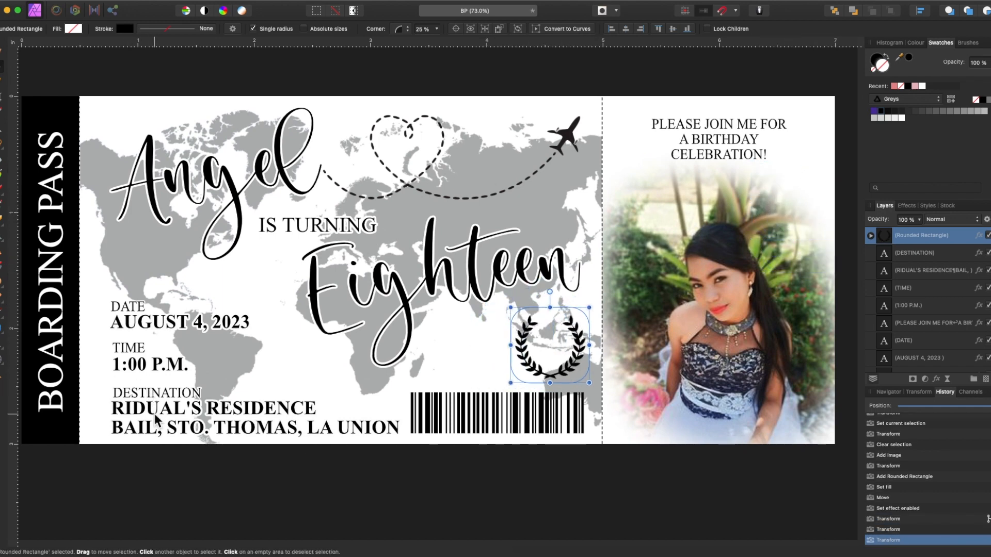
Step: Turn a copy of the date text into '18' with a white outline
click(146, 329)
double_click(361, 383)
key(super+a)
text(18)
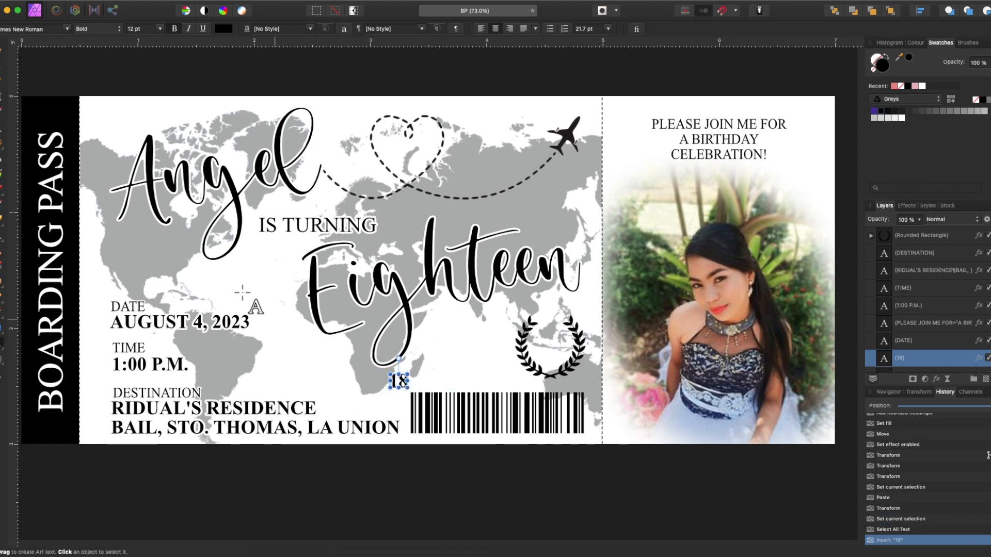
click(937, 381)
click(666, 379)
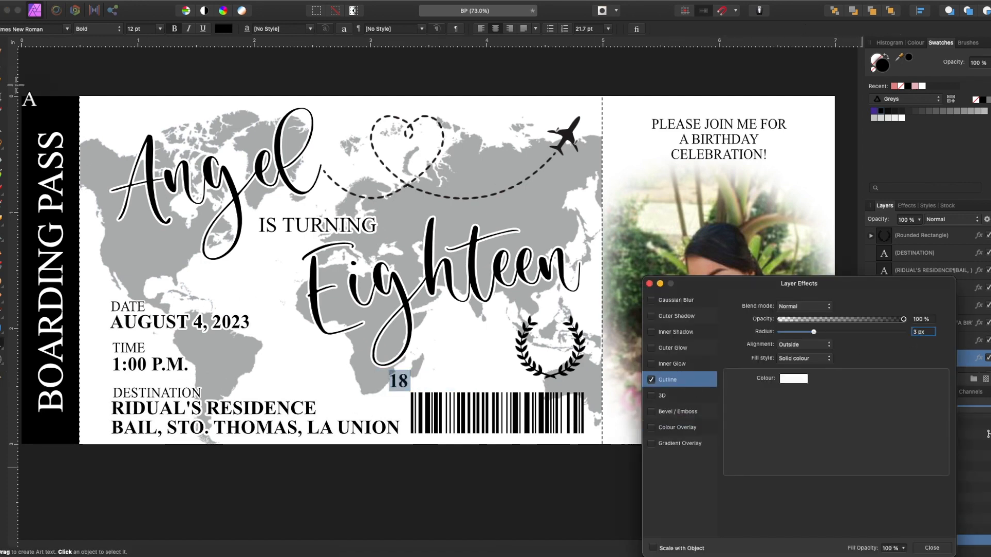
Step: Centre the 18 inside the laurel wreath and zoom out to the whole ticket
click(2, 66)
drag(401, 380, 470, 367)
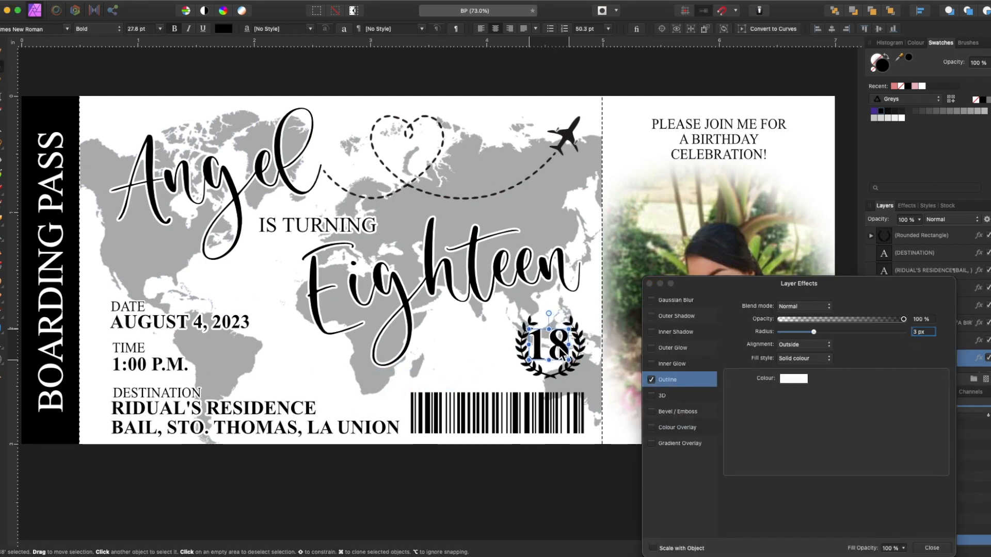
click(553, 469)
click(561, 373)
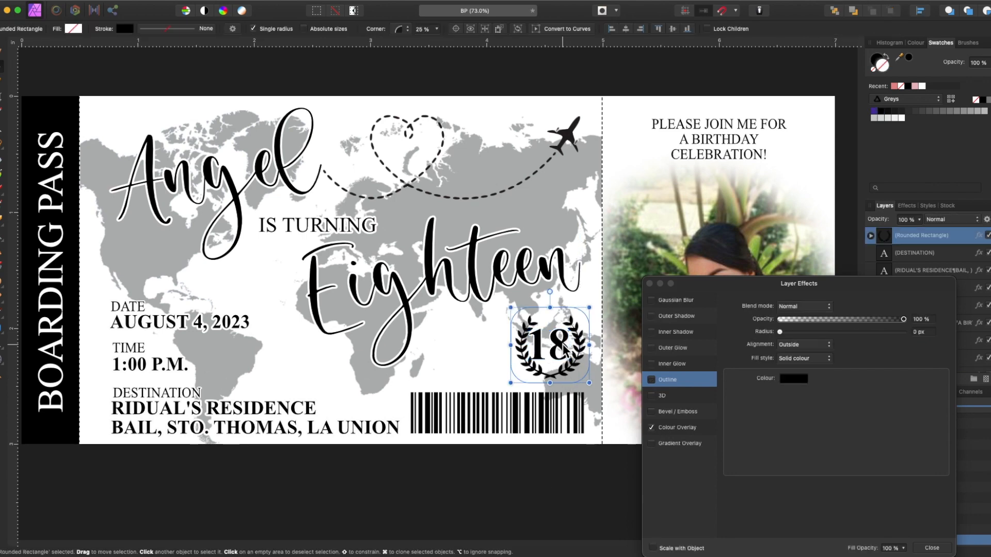
click(650, 283)
click(903, 358)
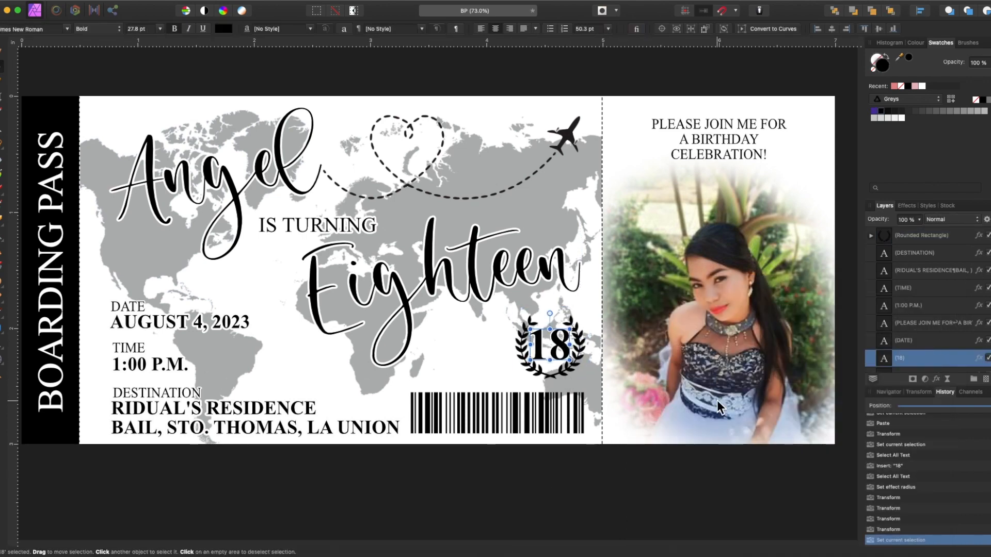
key(super+minus)
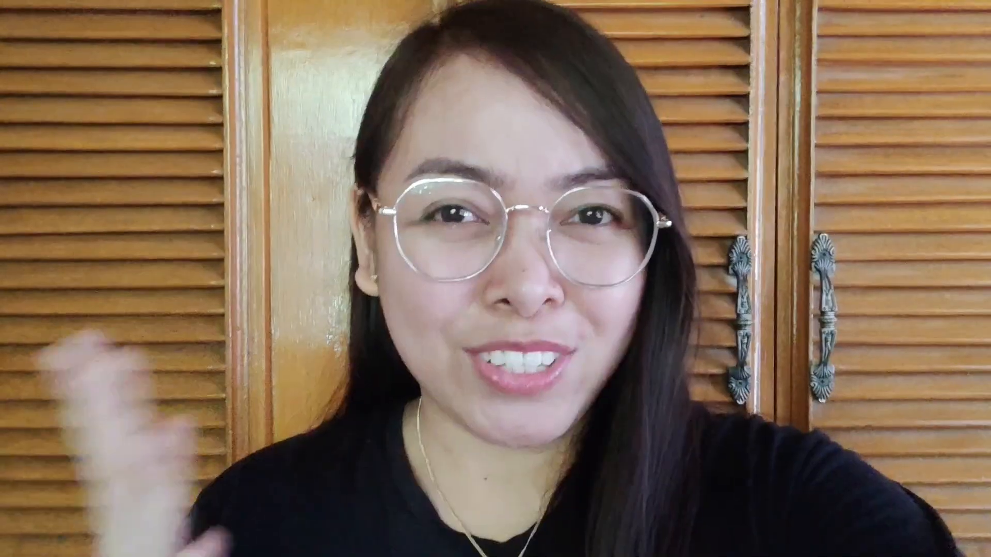